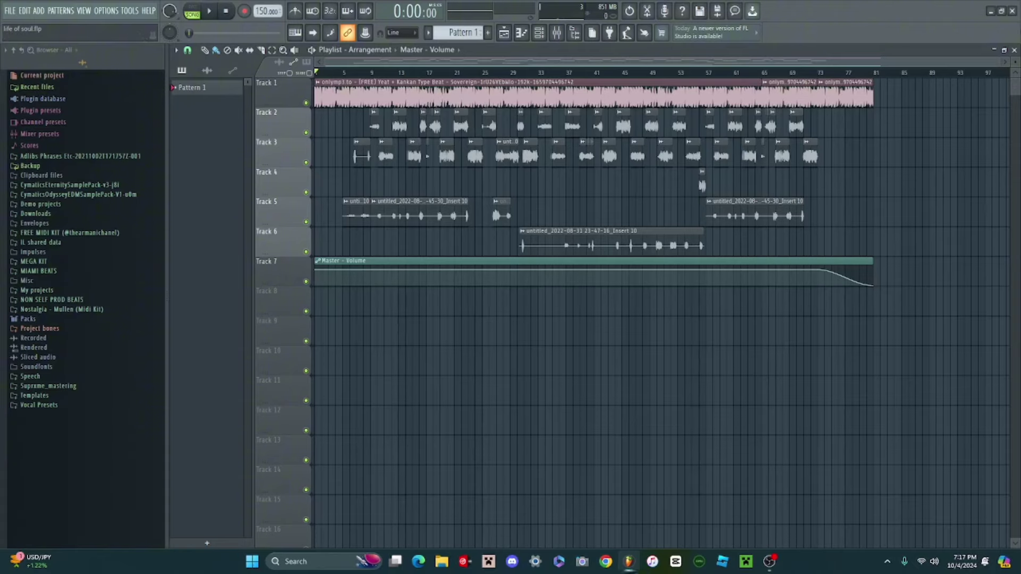
Step: Play the arrangement from the beginning to hear the current mix
{"action": "left_click_drag", "start_coordinate": [1001, 64], "coordinate": [382, 70]}
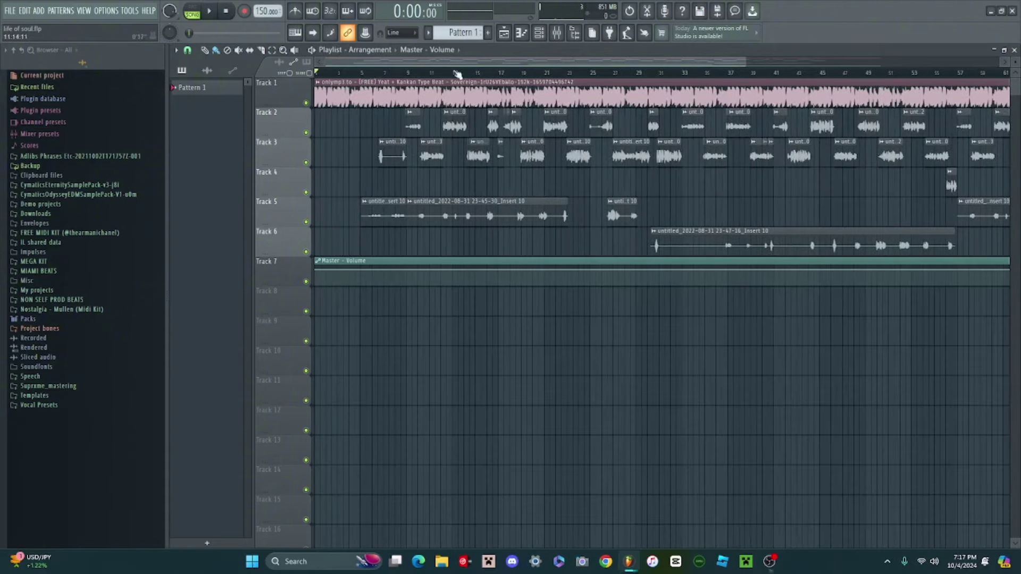
{"action": "left_click_drag", "start_coordinate": [742, 60], "coordinate": [883, 131]}
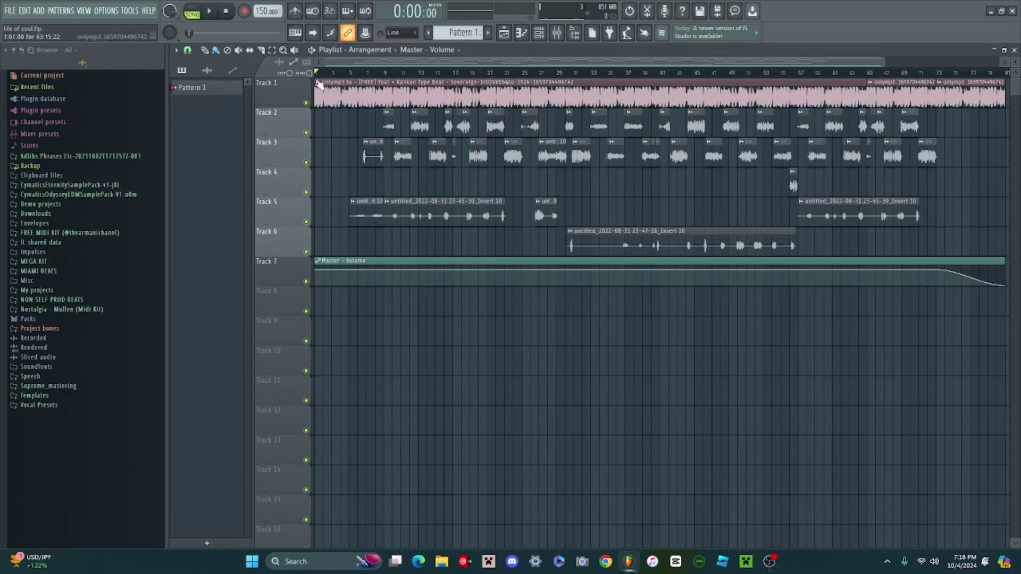
{"action": "key", "text": "space"}
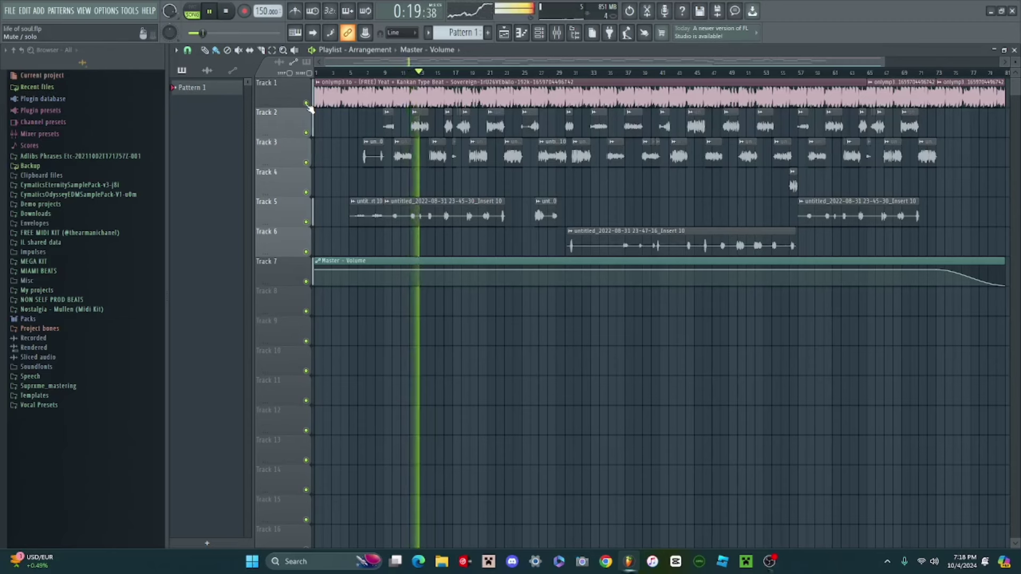
{"action": "key", "text": "space"}
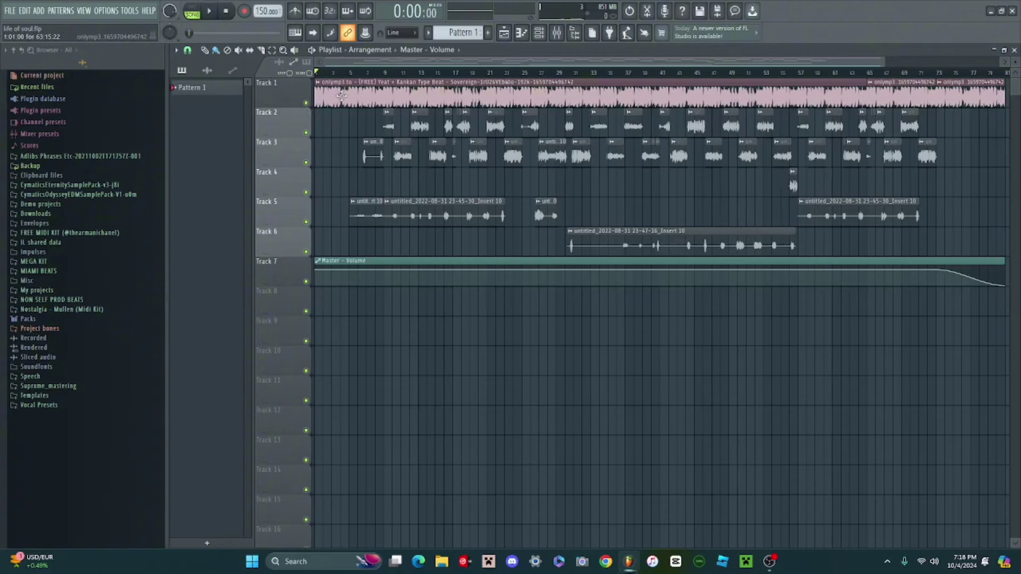
Step: Open the mixer and select the vocal track on insert 2 to show its effect chain
{"action": "left_click", "coordinate": [565, 32]}
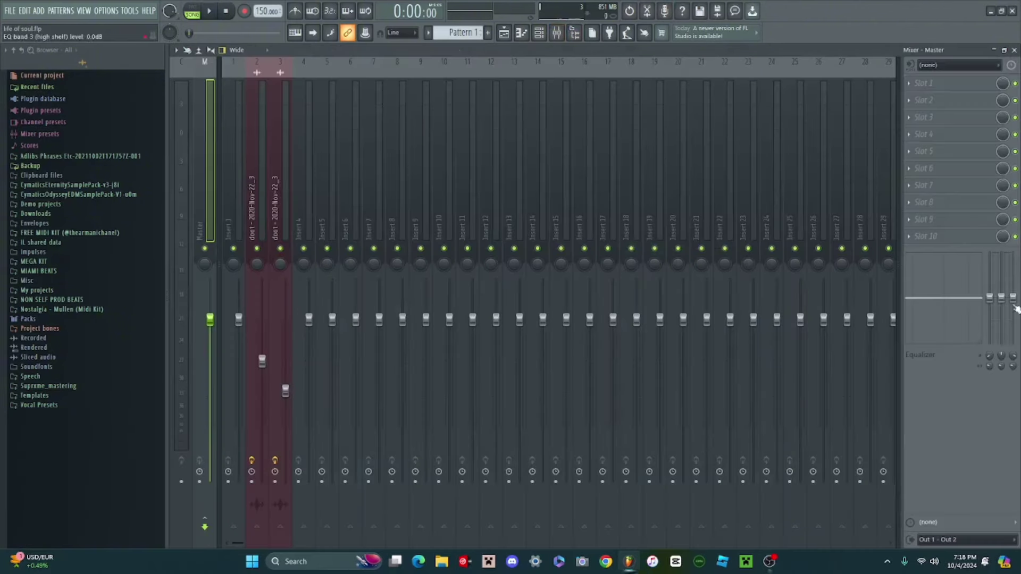
{"action": "left_click", "coordinate": [262, 87]}
{"action": "left_click", "coordinate": [282, 90]}
{"action": "left_click", "coordinate": [262, 88]}
{"action": "left_click", "coordinate": [282, 90]}
{"action": "left_click", "coordinate": [263, 88]}
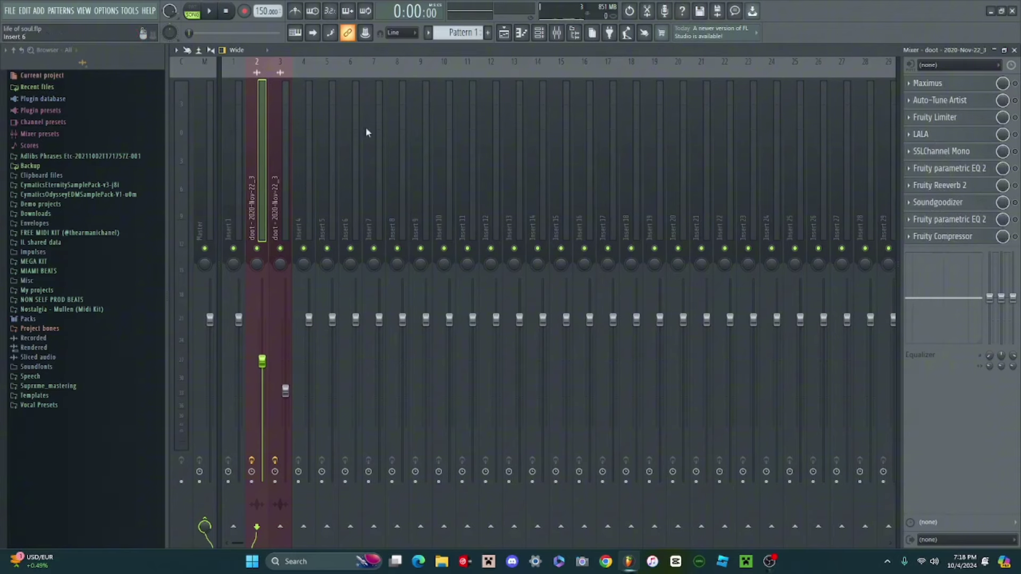
Step: Open Maximus on the insert 2 vocal and examine the envelope curves of its low, mid, high and master bands
{"action": "left_click", "coordinate": [941, 83]}
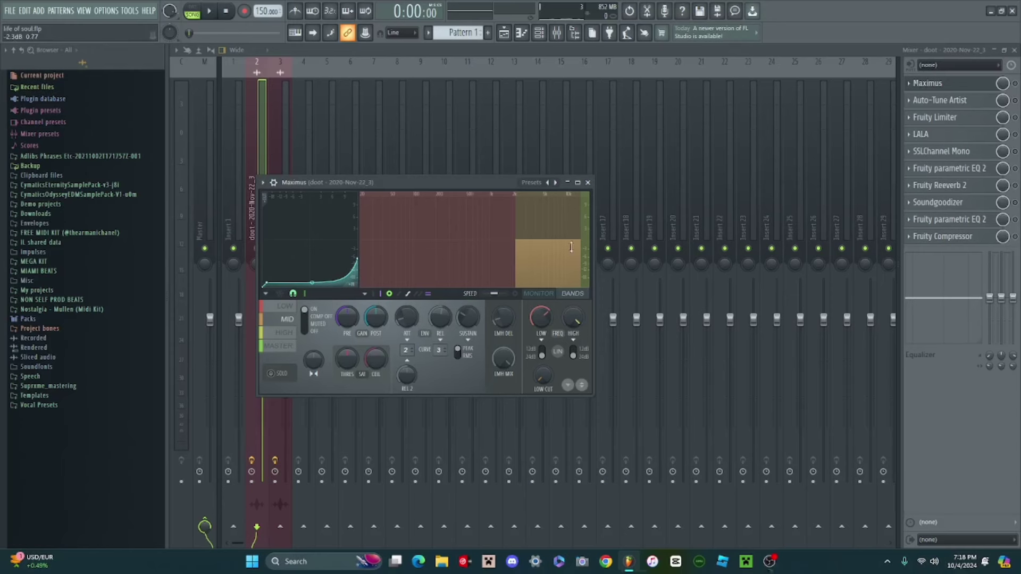
{"action": "left_click", "coordinate": [286, 307]}
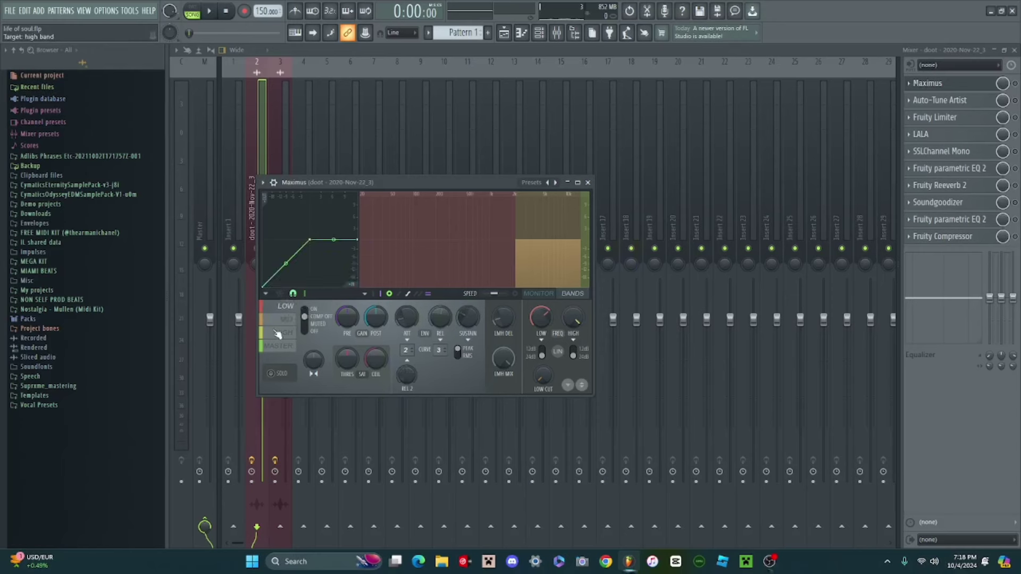
{"action": "left_click", "coordinate": [283, 323]}
{"action": "left_click", "coordinate": [283, 334]}
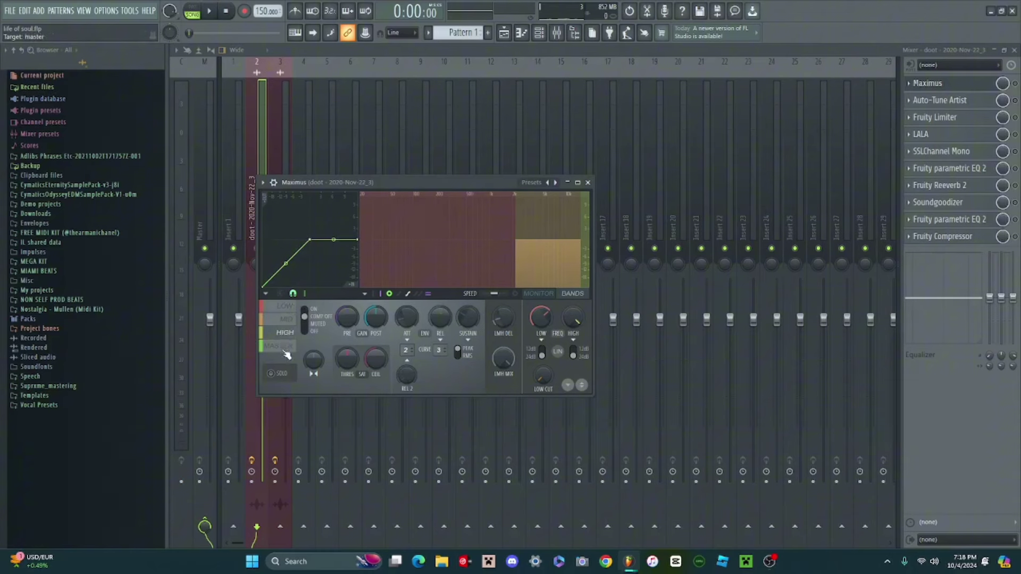
{"action": "left_click", "coordinate": [285, 350]}
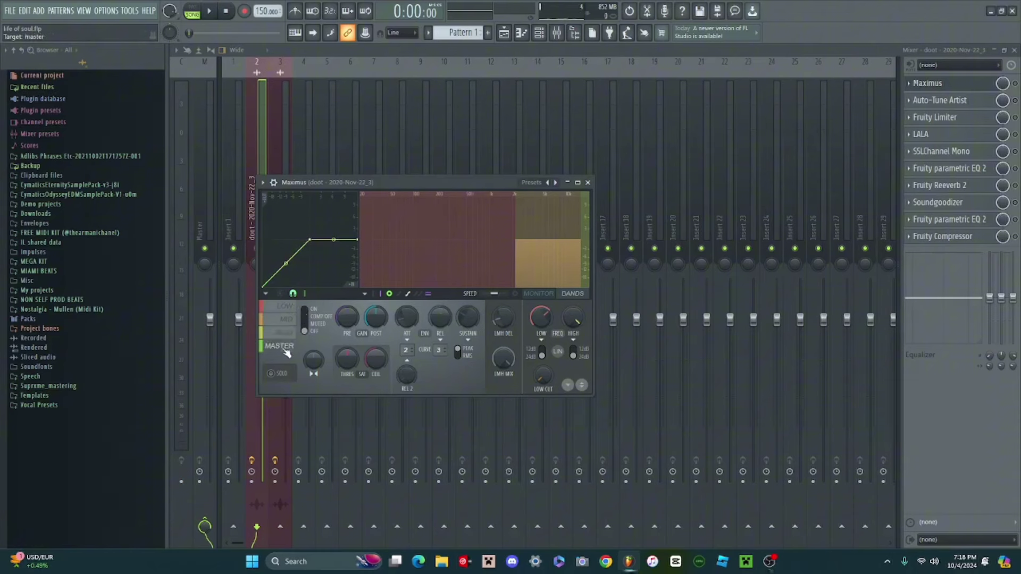
{"action": "left_click", "coordinate": [287, 320]}
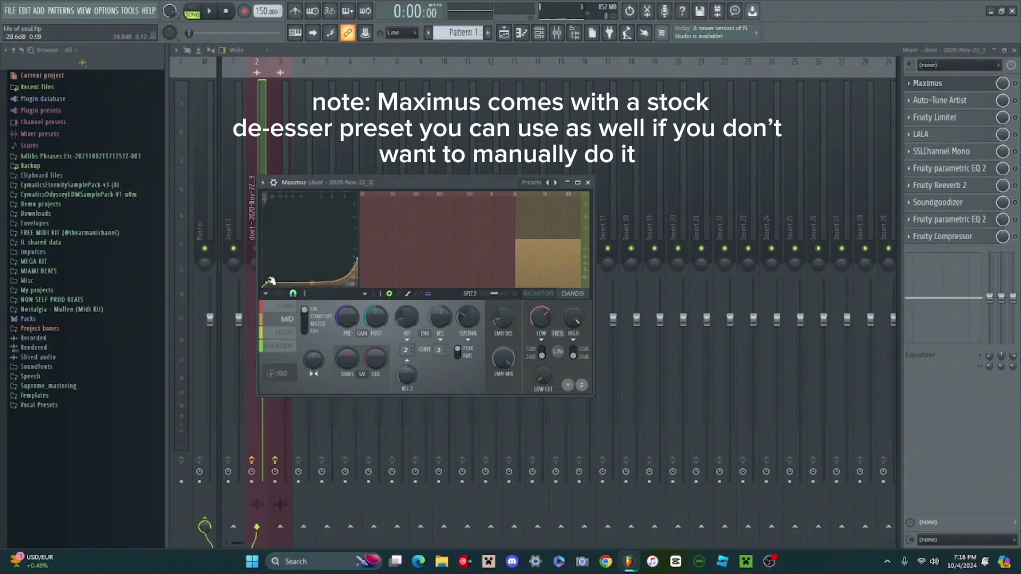
Step: Reshape the low band's envelope in Maximus by lowering its threshold and end points, comparing it with the mid band
{"action": "left_click", "coordinate": [285, 307]}
{"action": "left_click_drag", "start_coordinate": [312, 240], "coordinate": [271, 278]}
{"action": "left_click_drag", "start_coordinate": [359, 241], "coordinate": [360, 259]}
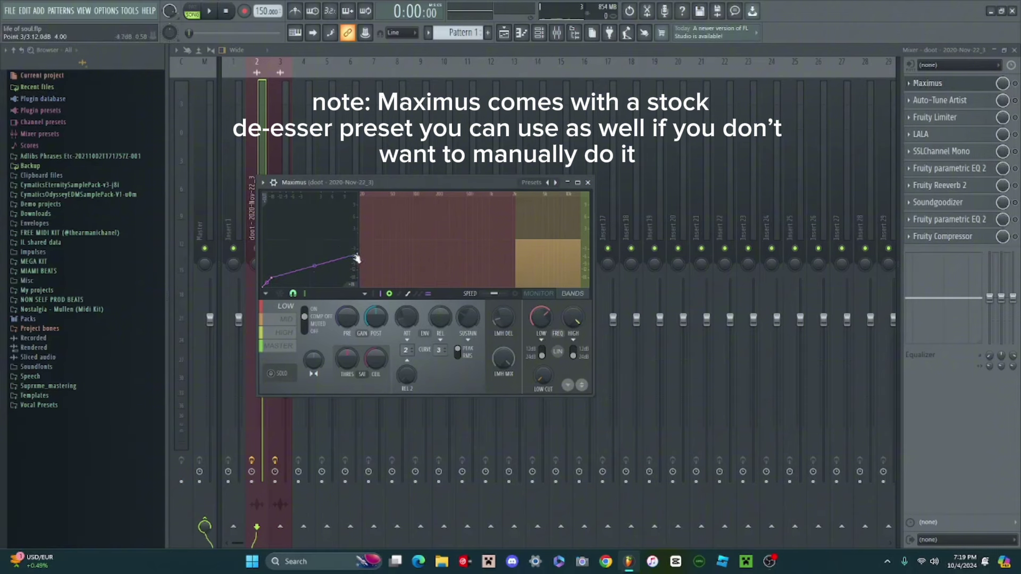
{"action": "left_click", "coordinate": [288, 320]}
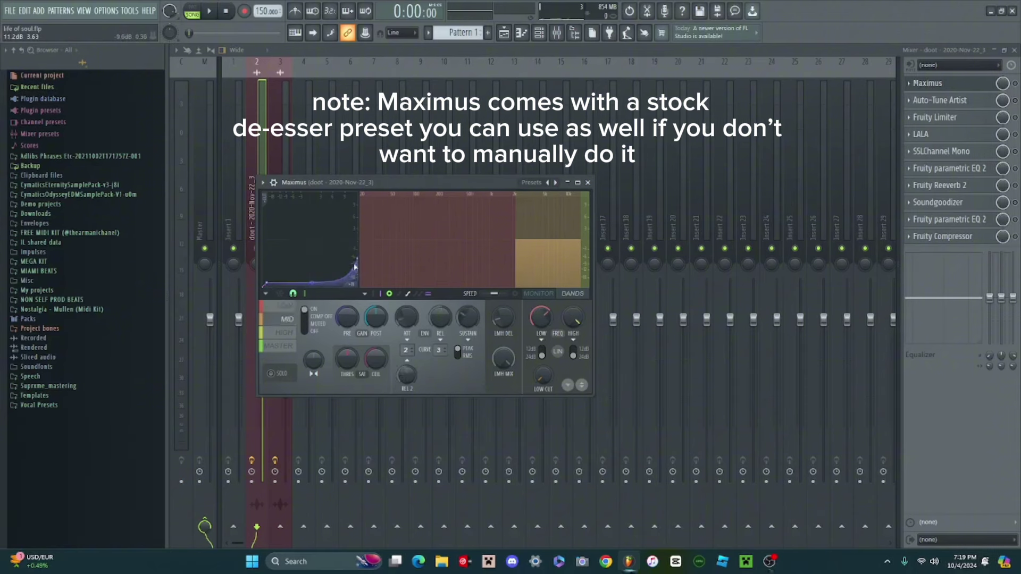
{"action": "left_click", "coordinate": [285, 306]}
{"action": "left_click_drag", "start_coordinate": [336, 271], "coordinate": [336, 260]}
{"action": "left_click", "coordinate": [288, 320]}
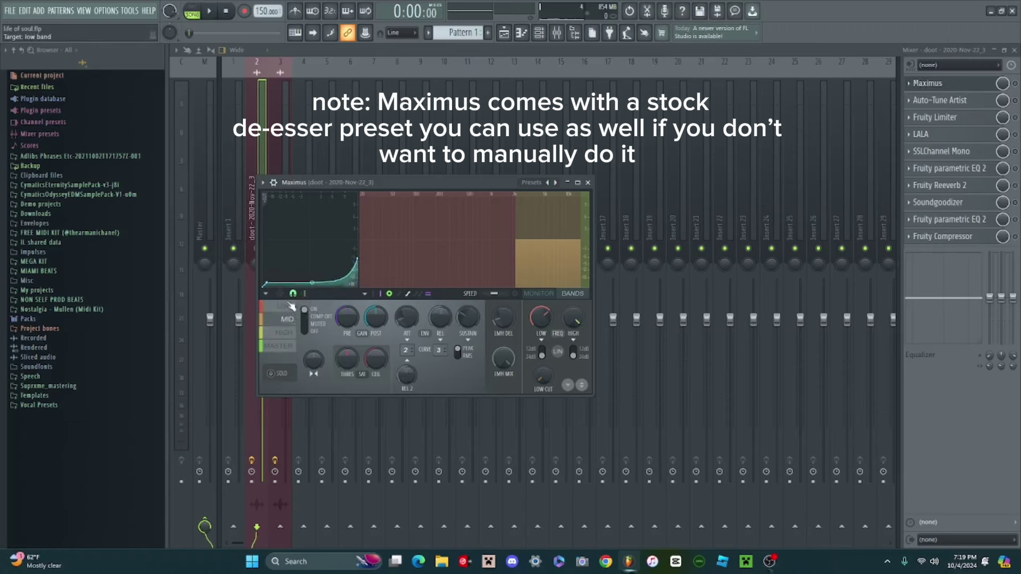
Step: Delete the threshold point from the low band's envelope curve and open the end point's options
{"action": "left_click", "coordinate": [299, 308]}
{"action": "right_click", "coordinate": [271, 278]}
{"action": "left_click", "coordinate": [311, 284]}
{"action": "left_click_drag", "start_coordinate": [311, 283], "coordinate": [318, 287]}
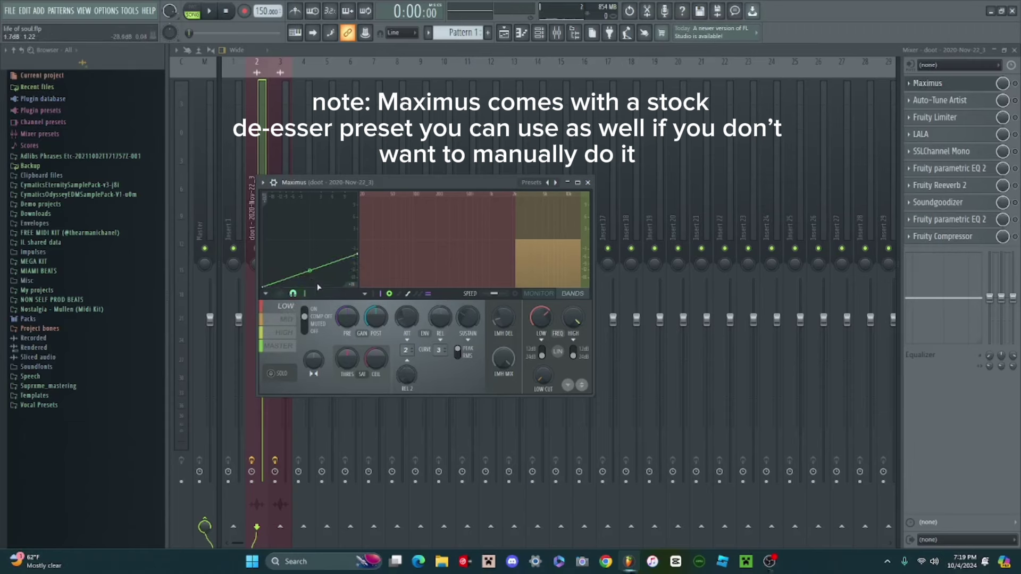
{"action": "right_click", "coordinate": [357, 258]}
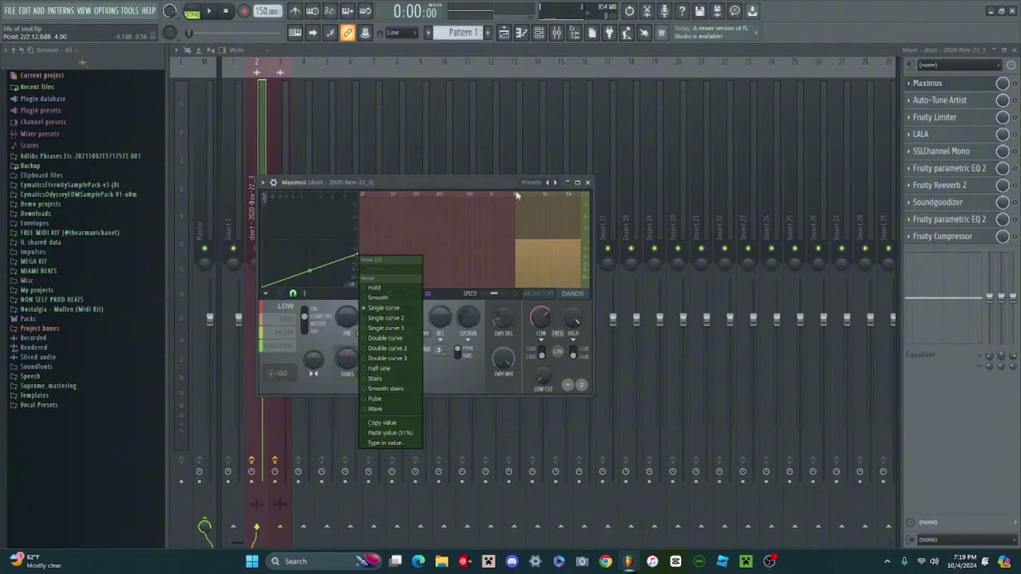
Step: Load the Desser Magic preset in Maximus, set the low band frequency to 2411 Hz and close the plugin
{"action": "left_click", "coordinate": [532, 182]}
{"action": "left_click", "coordinate": [567, 261]}
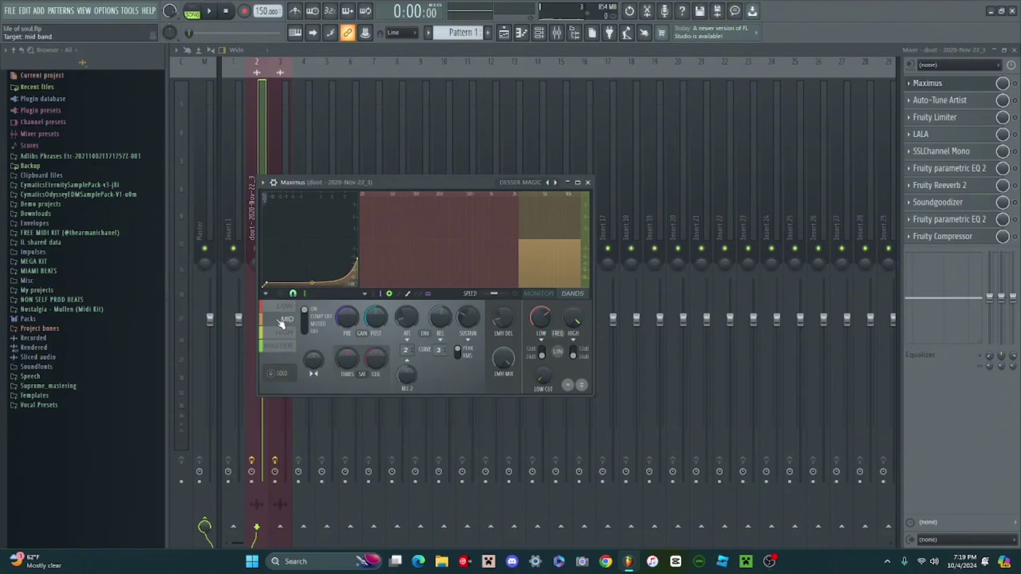
{"action": "left_click_drag", "start_coordinate": [518, 231], "coordinate": [516, 231]}
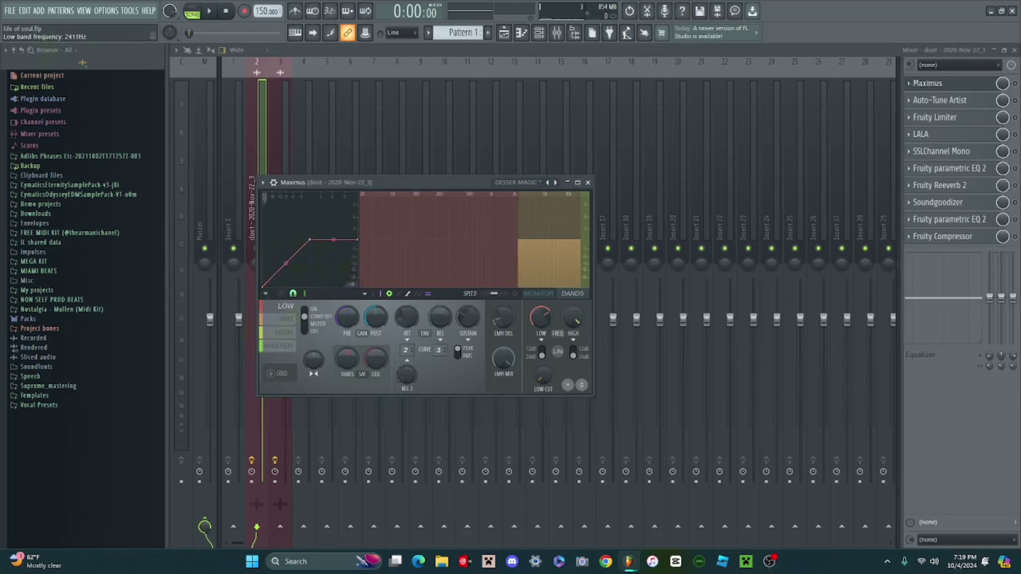
{"action": "left_click", "coordinate": [287, 325]}
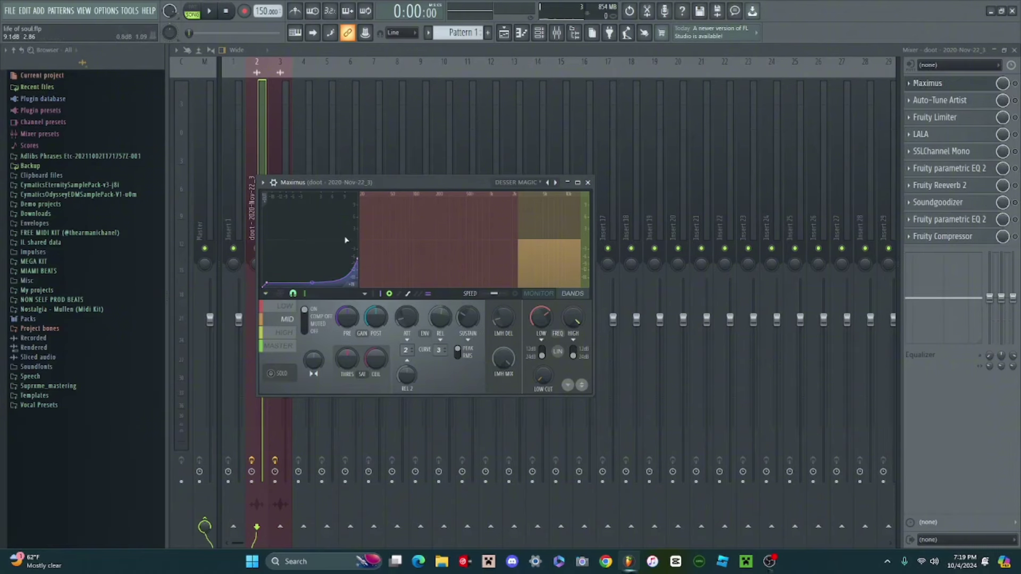
{"action": "left_click", "coordinate": [588, 182]}
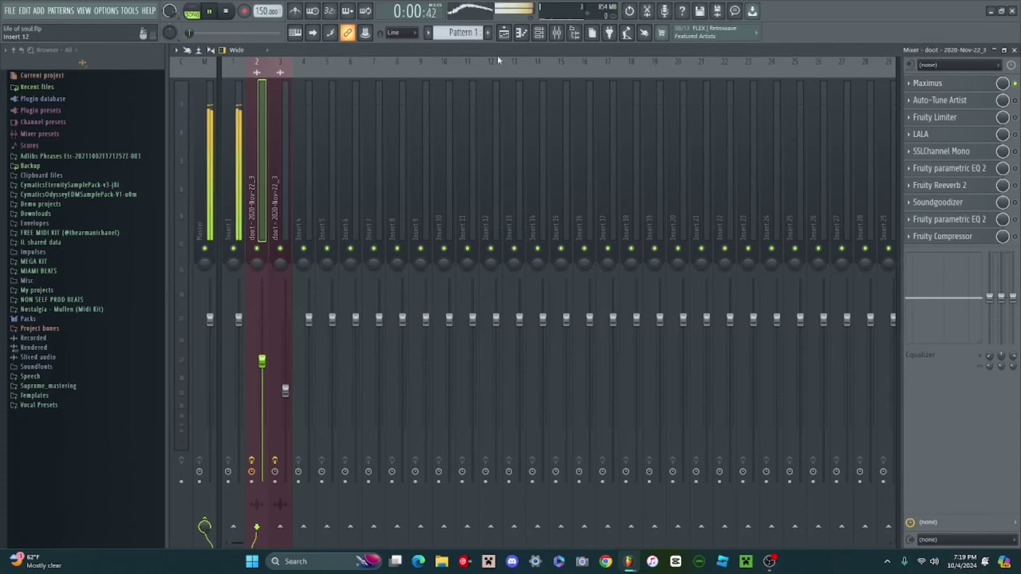
Step: Solo the insert 2 vocal and play it from just before the first vocal clips to judge the Maximus de-essing
{"action": "right_click", "coordinate": [257, 248]}
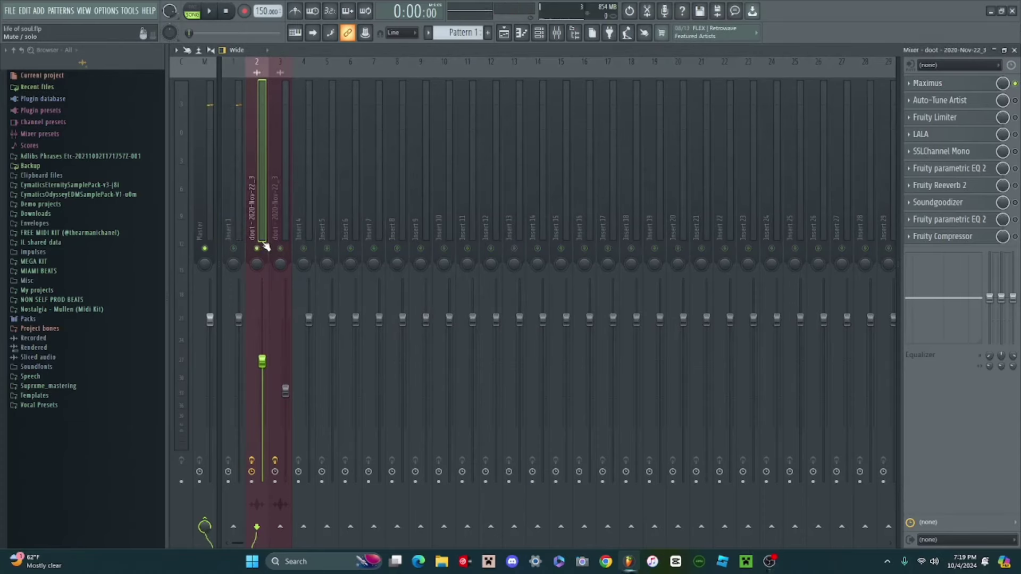
{"action": "left_click", "coordinate": [503, 33]}
{"action": "left_click", "coordinate": [365, 76]}
{"action": "key", "text": "space"}
{"action": "key", "text": "F9"}
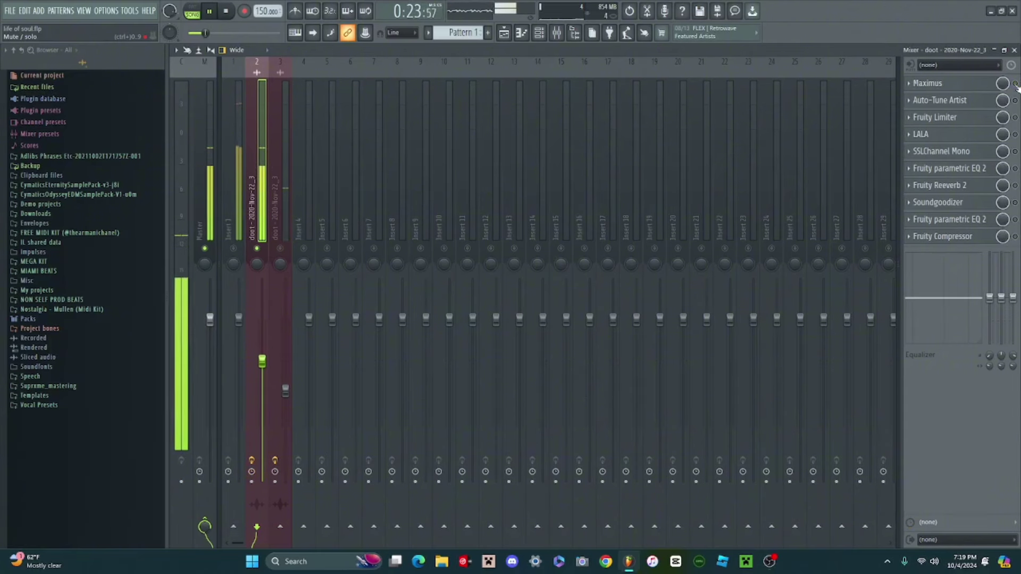
{"action": "key", "text": "space"}
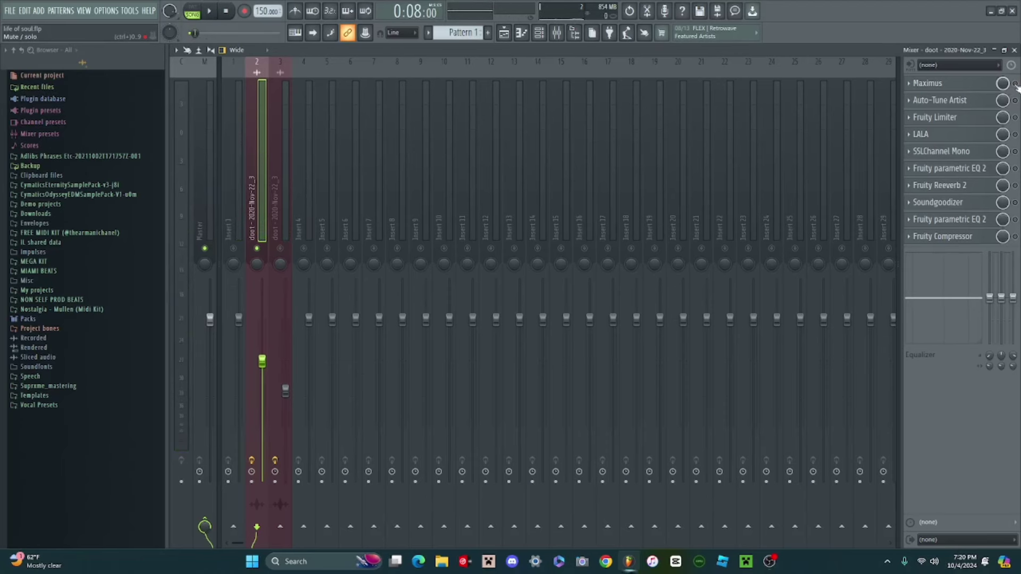
Step: Enable Auto-Tune Artist on the insert 2 vocal and play the soloed track with its settings open
{"action": "left_click", "coordinate": [956, 101]}
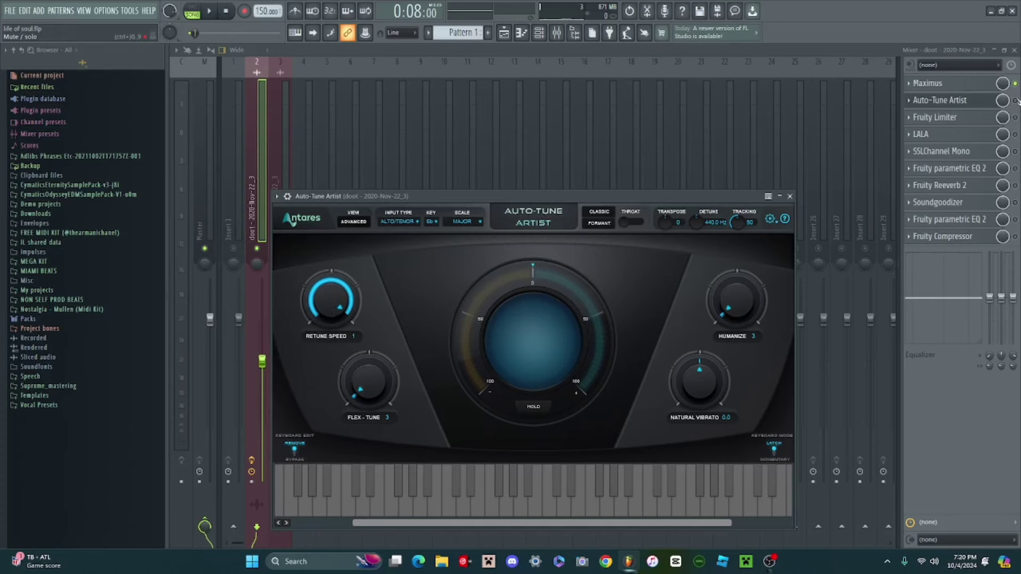
{"action": "key", "text": "space"}
{"action": "left_click", "coordinate": [790, 196]}
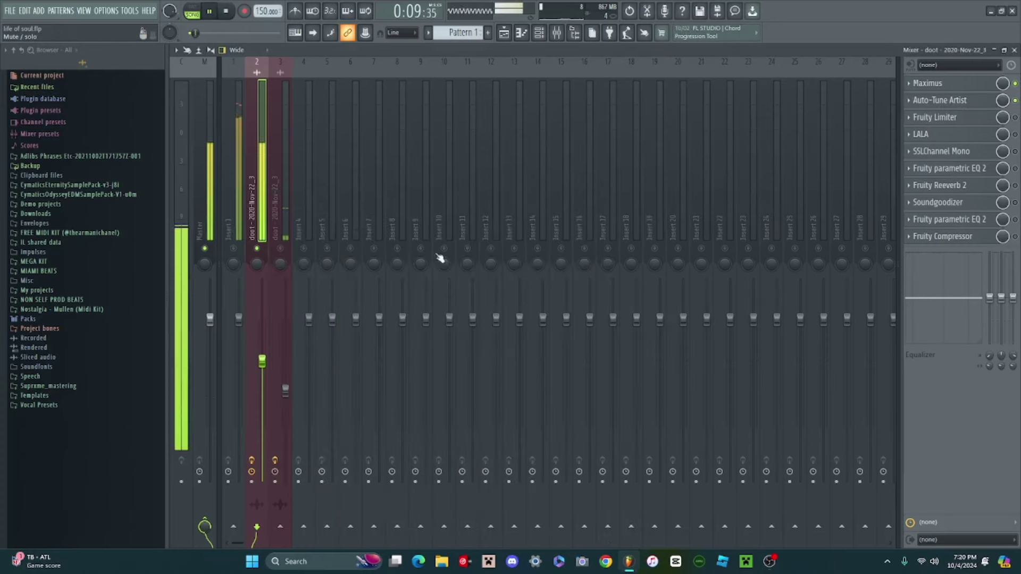
{"action": "left_click", "coordinate": [939, 101]}
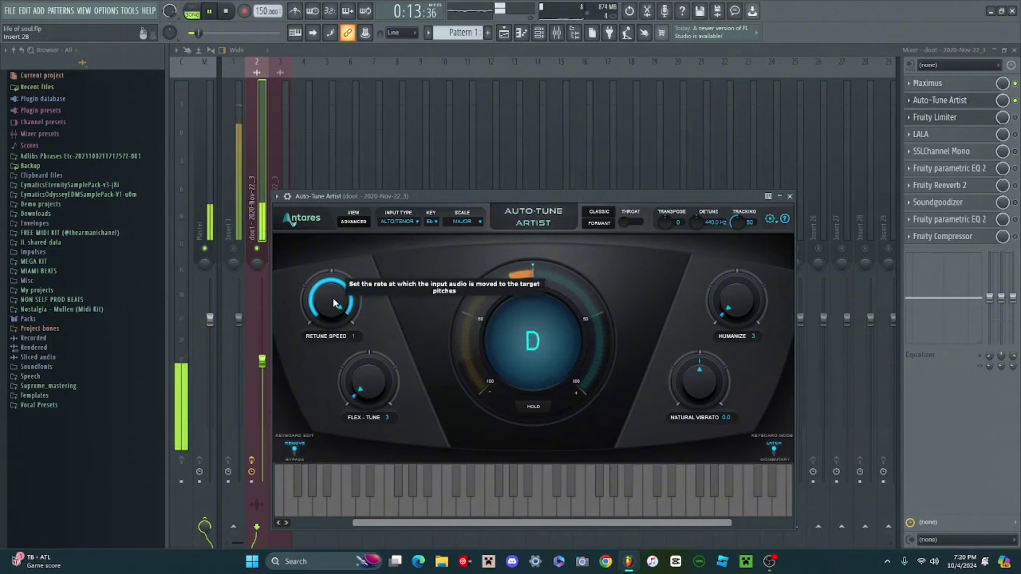
Step: Set Auto-Tune Artist's Retune Speed to 3 and Humanize to 100, and close the plugin
{"action": "left_click_drag", "start_coordinate": [333, 295], "coordinate": [279, 111]}
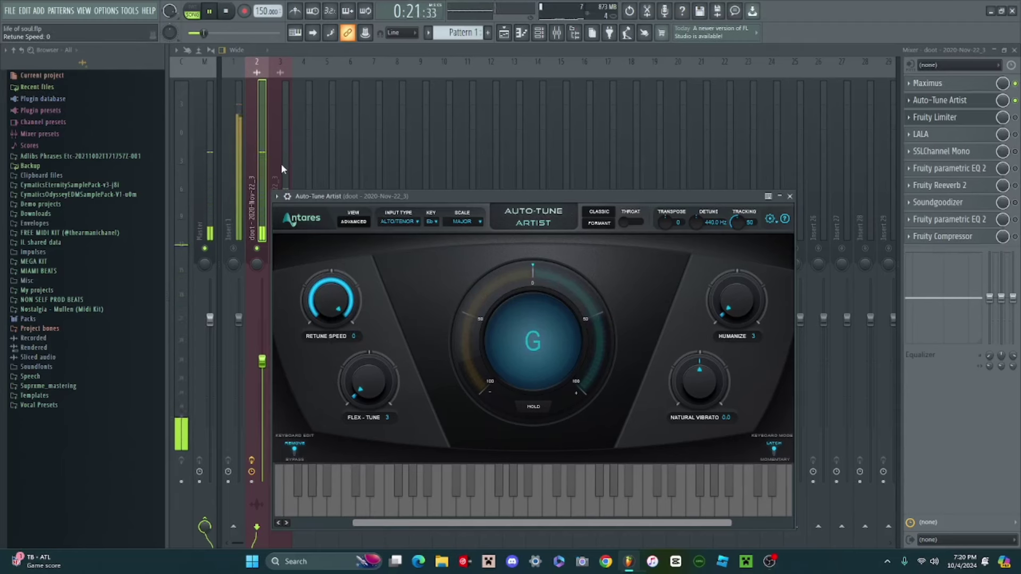
{"action": "left_click_drag", "start_coordinate": [334, 304], "coordinate": [335, 296]}
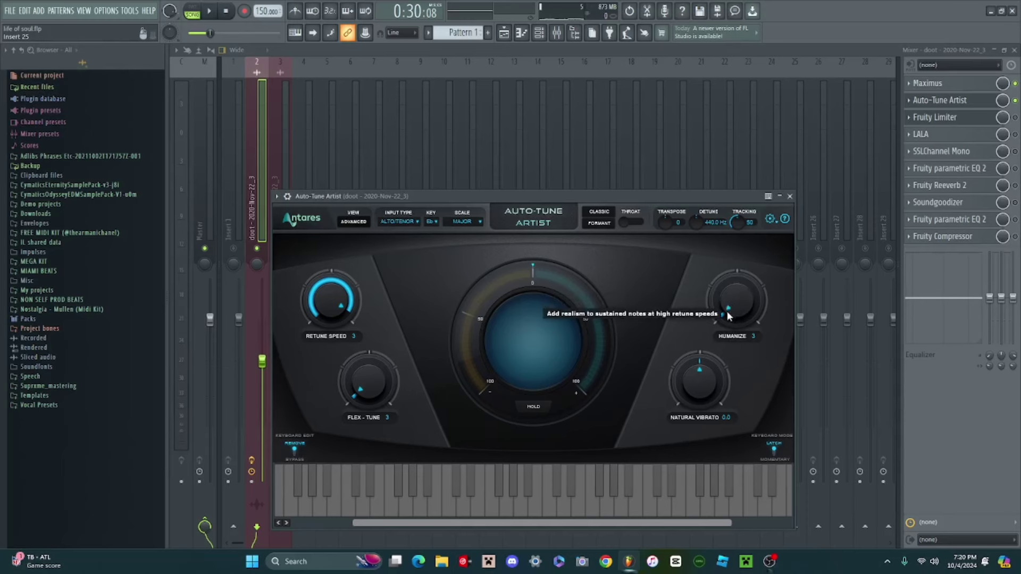
{"action": "left_click_drag", "start_coordinate": [738, 314], "coordinate": [727, 369]}
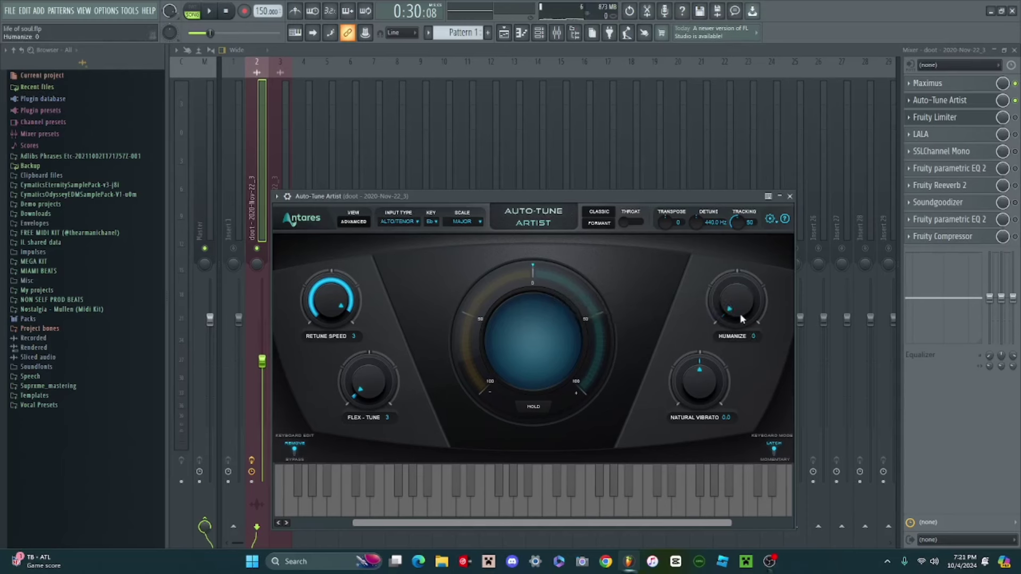
{"action": "left_click_drag", "start_coordinate": [735, 308], "coordinate": [734, 113]}
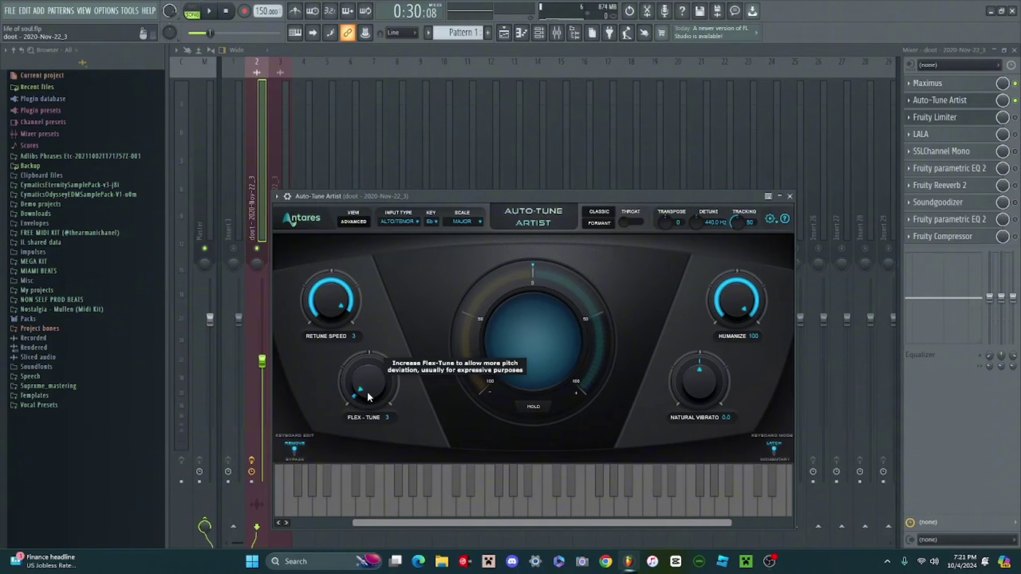
{"action": "left_click", "coordinate": [792, 196]}
Step: Enable Fruity Limiter on the insert 2 vocal and play the track through it while watching its level display
{"action": "left_click", "coordinate": [1015, 117]}
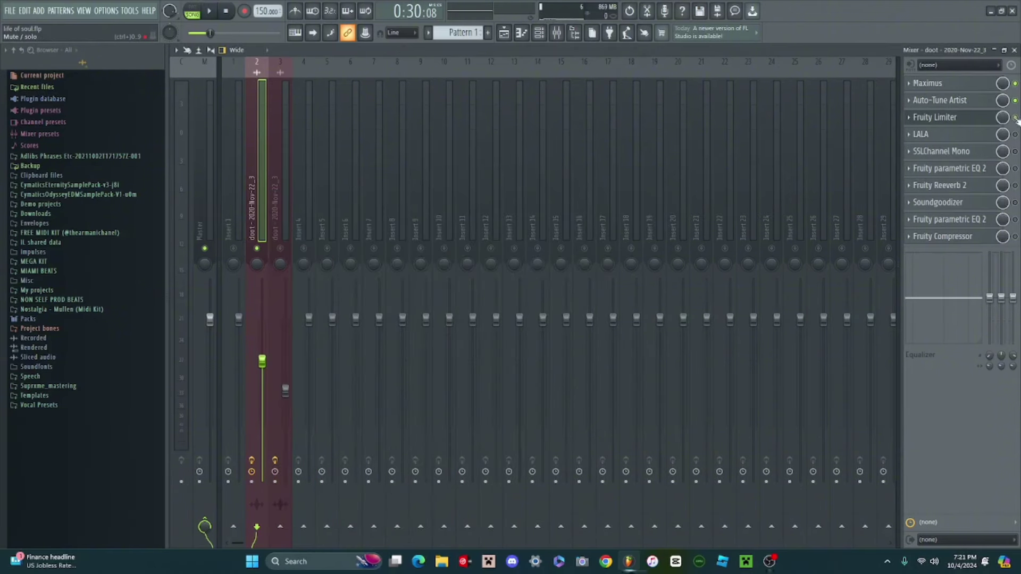
{"action": "left_click", "coordinate": [964, 121]}
{"action": "key", "text": "space"}
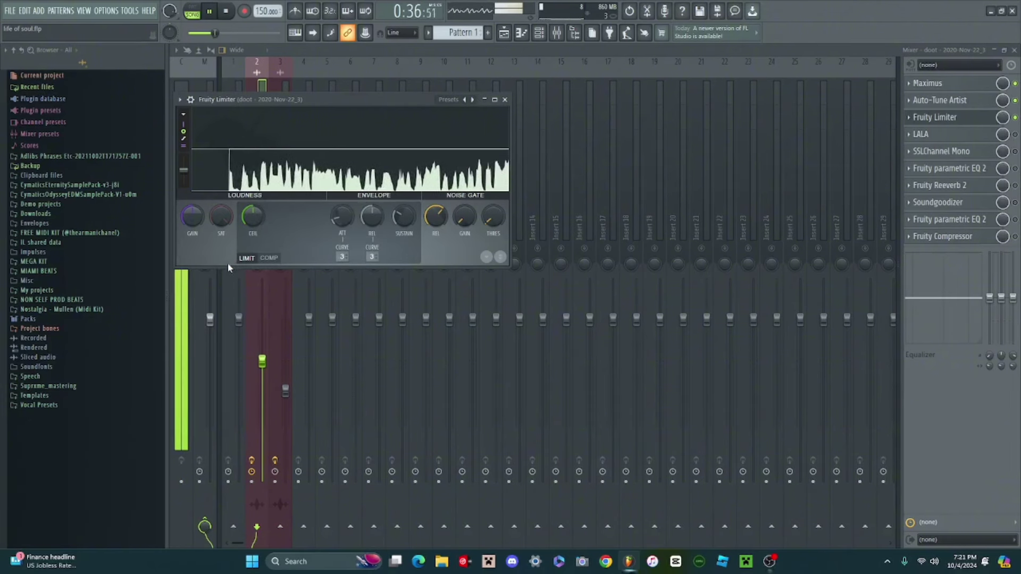
{"action": "key", "text": "space"}
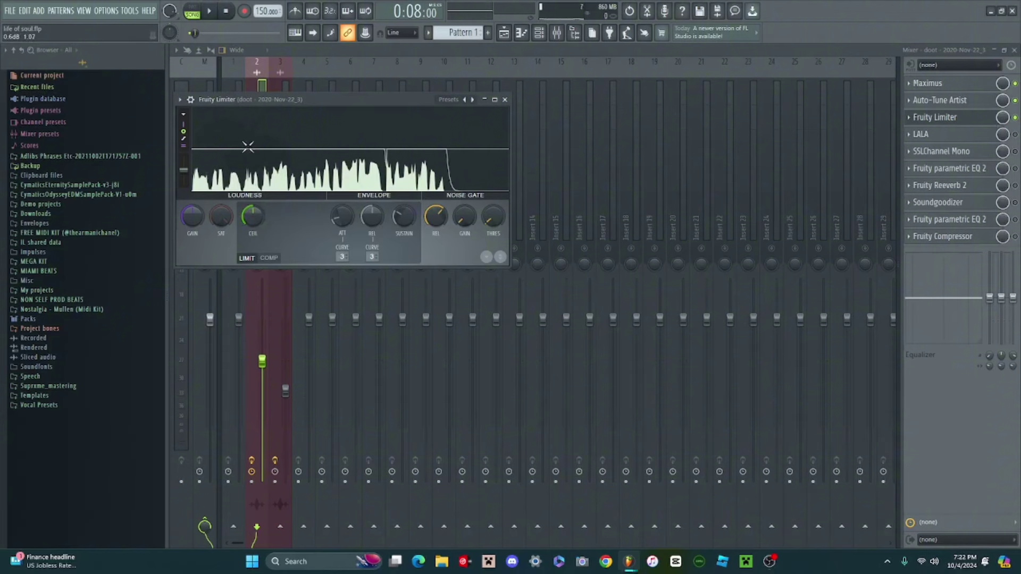
{"action": "key", "text": "space"}
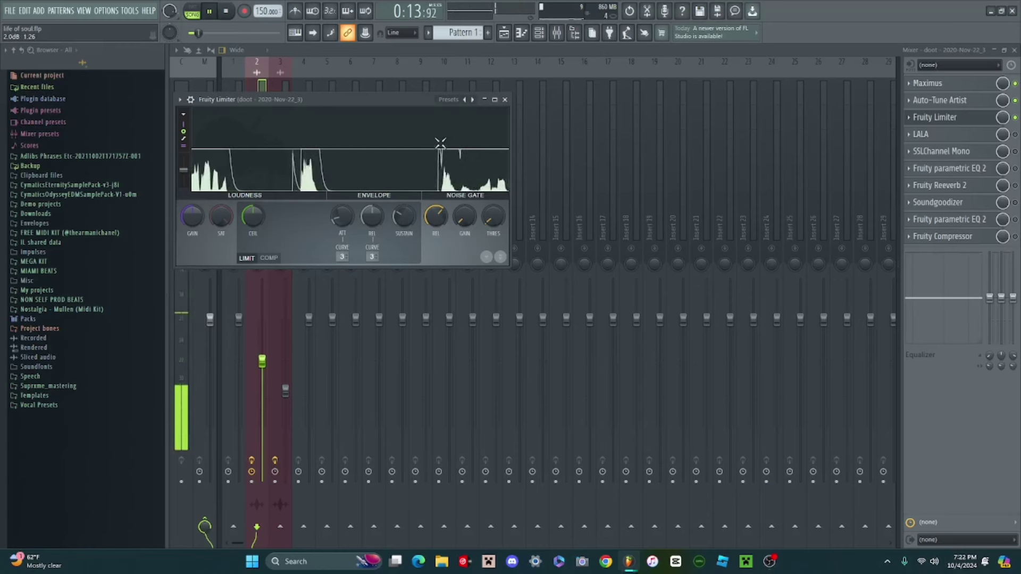
{"action": "left_click", "coordinate": [212, 11]}
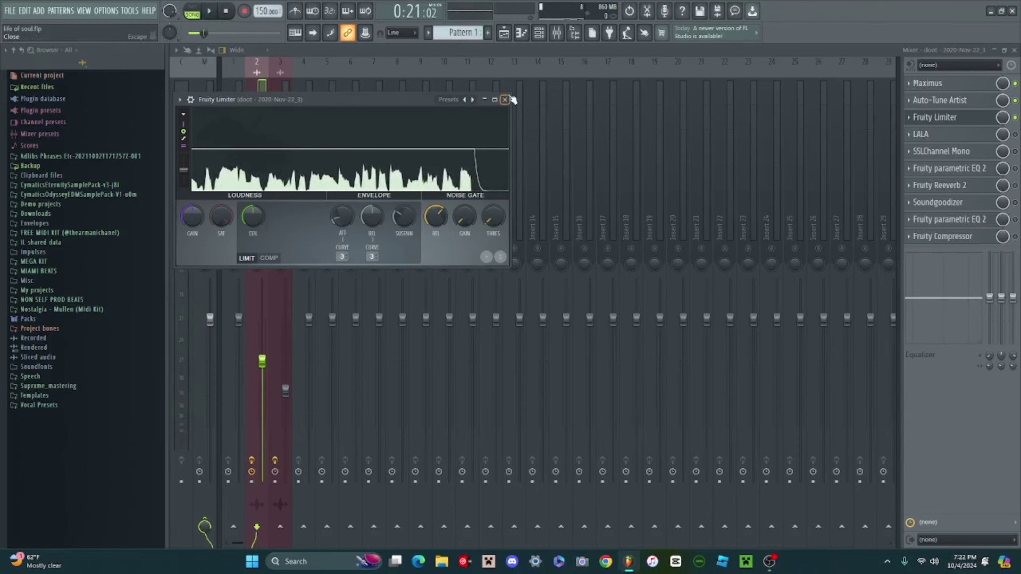
Step: Close Fruity Limiter, open LALA to review its settings, enable it on the insert 2 vocal, and close it
{"action": "left_click", "coordinate": [938, 117]}
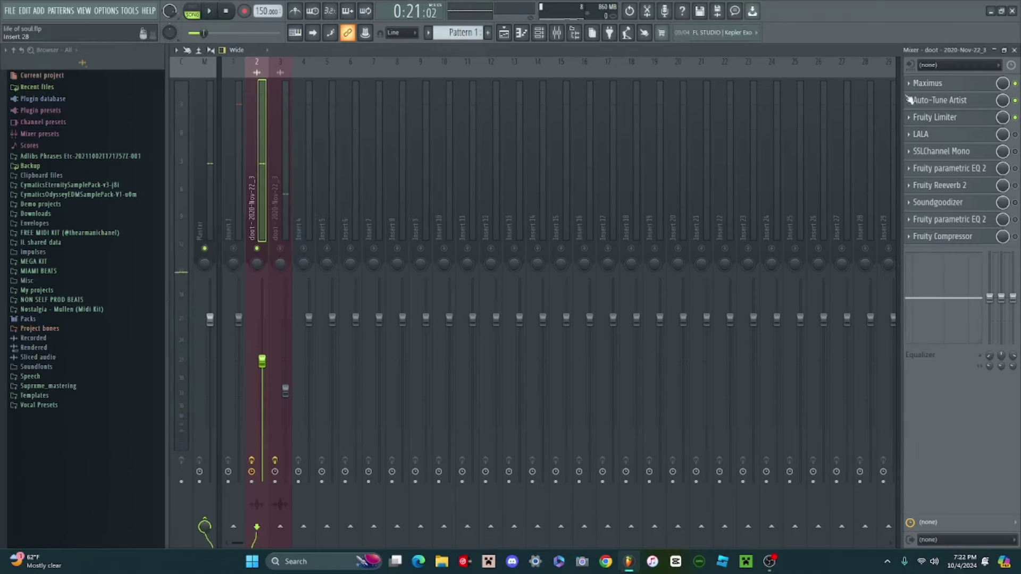
{"action": "left_click", "coordinate": [970, 136]}
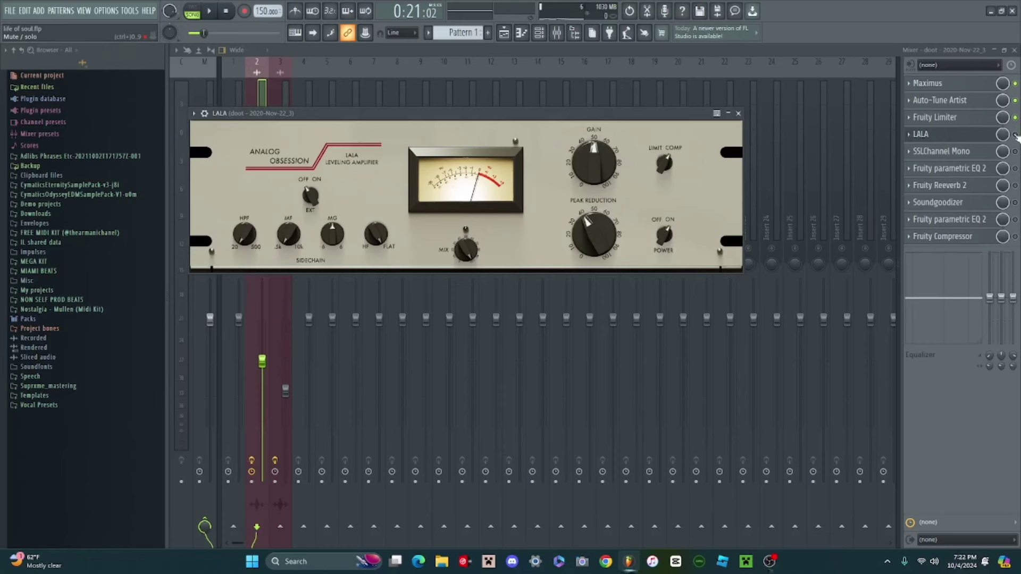
{"action": "left_click", "coordinate": [738, 113]}
Step: Play the soloed vocal and compare it with LALA bypassed and active, leaving LALA enabled and playback stopped
{"action": "key", "text": "space"}
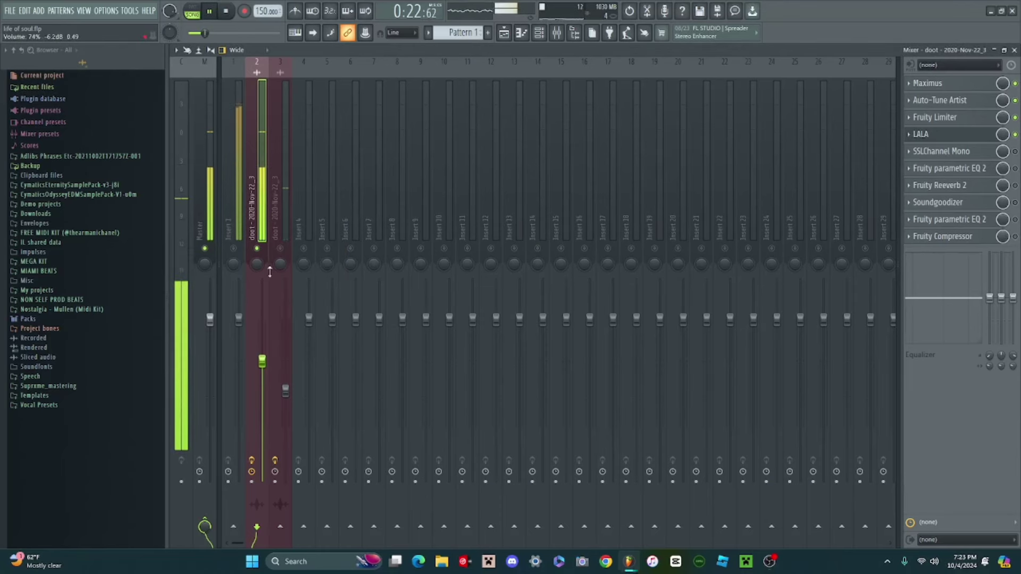
{"action": "left_click", "coordinate": [1015, 135]}
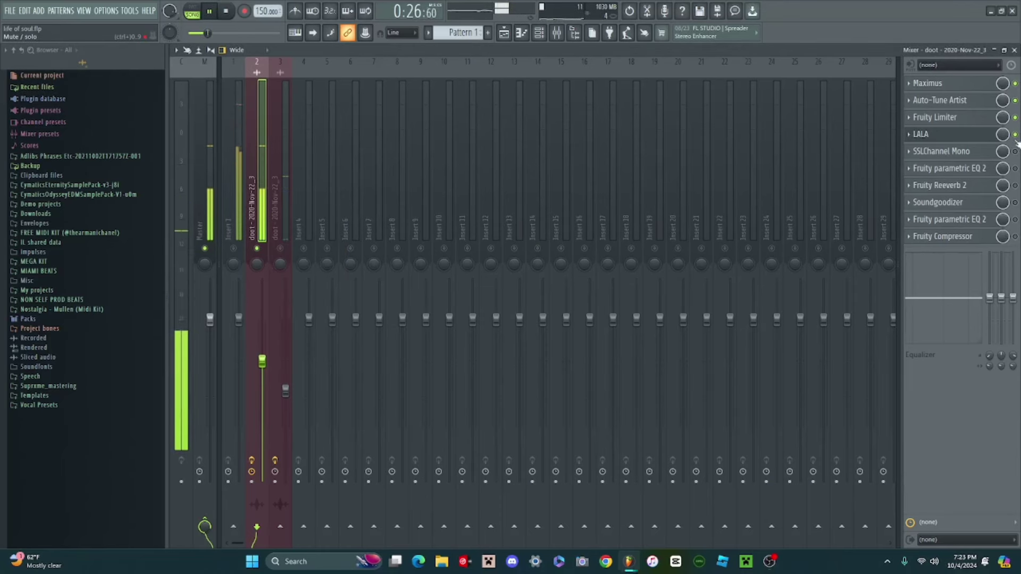
{"action": "left_click", "coordinate": [1015, 135]}
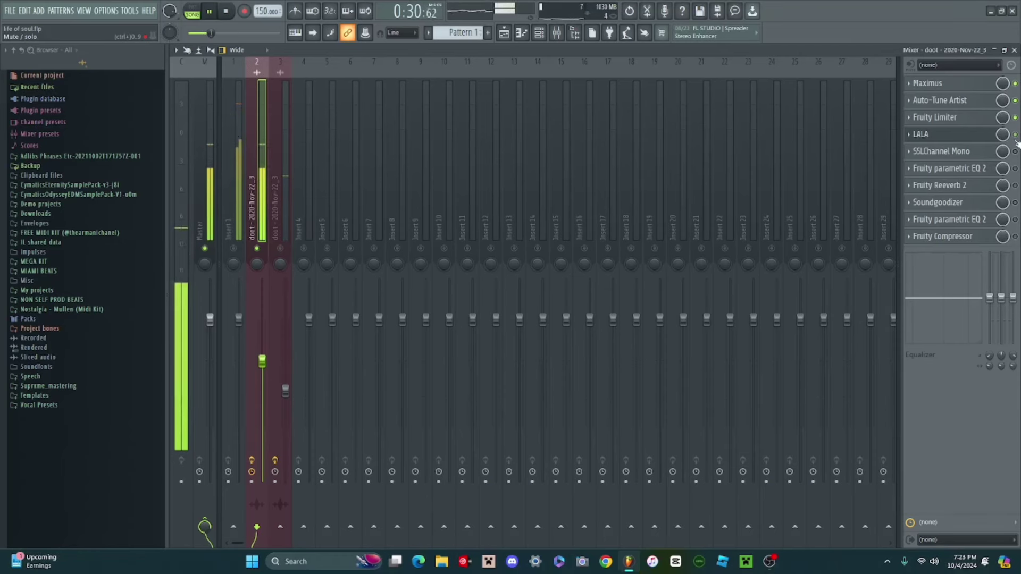
{"action": "key", "text": "space"}
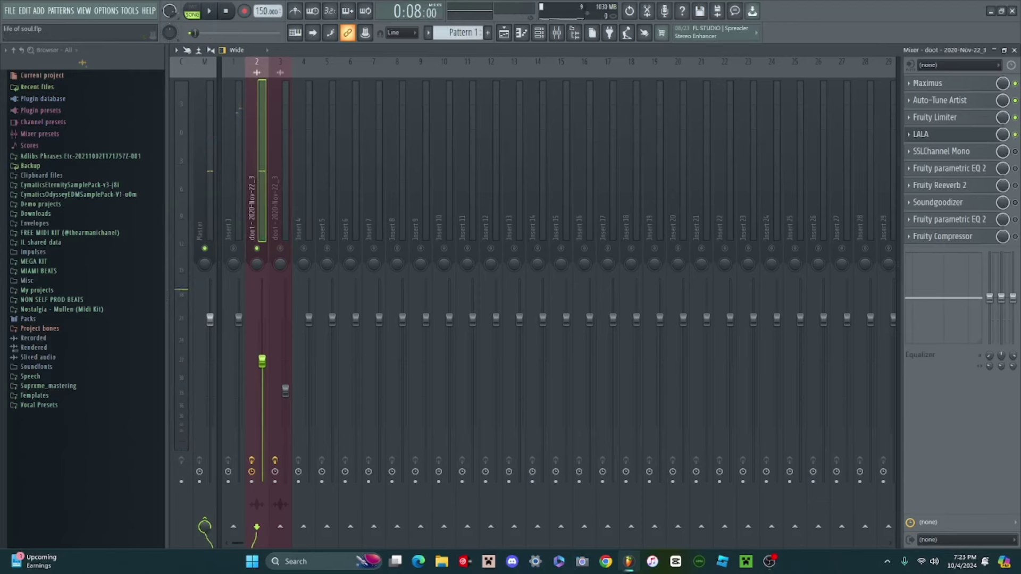
Step: Enable SSLChannel Mono on the insert 2 vocal and show its settings clear of the mixer's effect list
{"action": "left_click", "coordinate": [1014, 152]}
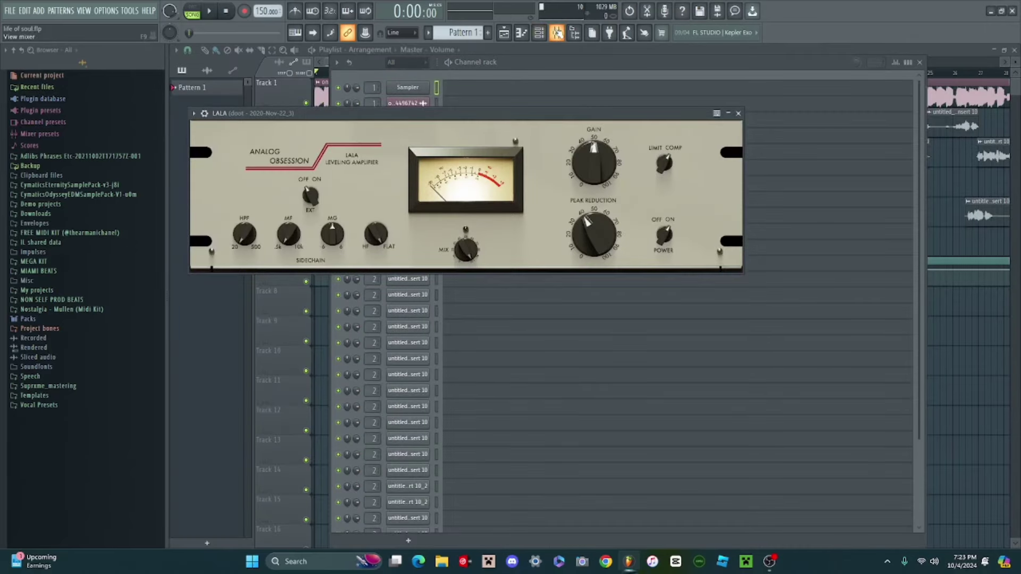
{"action": "left_click", "coordinate": [556, 32]}
{"action": "left_click", "coordinate": [261, 144]}
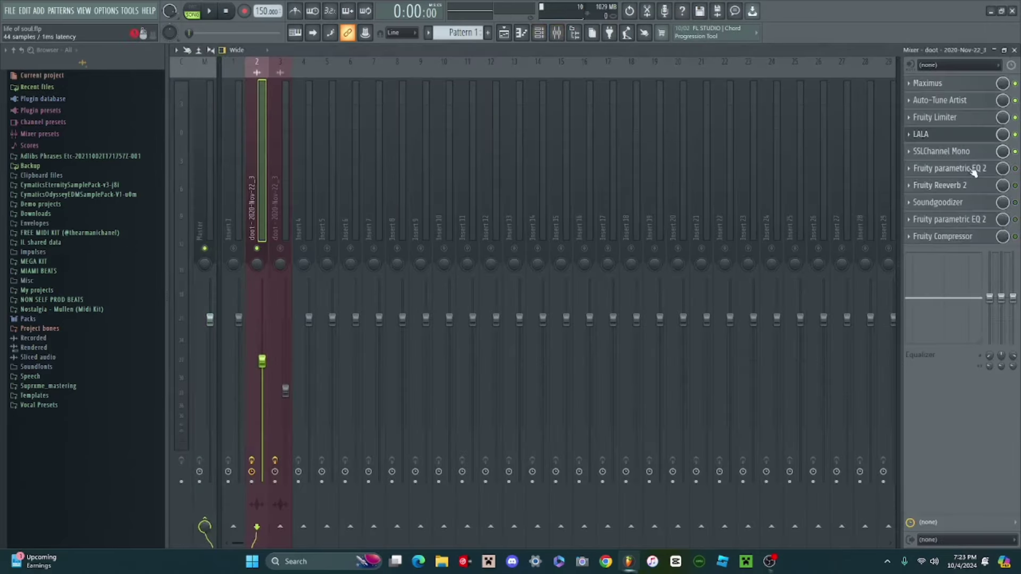
{"action": "left_click", "coordinate": [966, 151]}
{"action": "left_click_drag", "start_coordinate": [463, 280], "coordinate": [537, 132]}
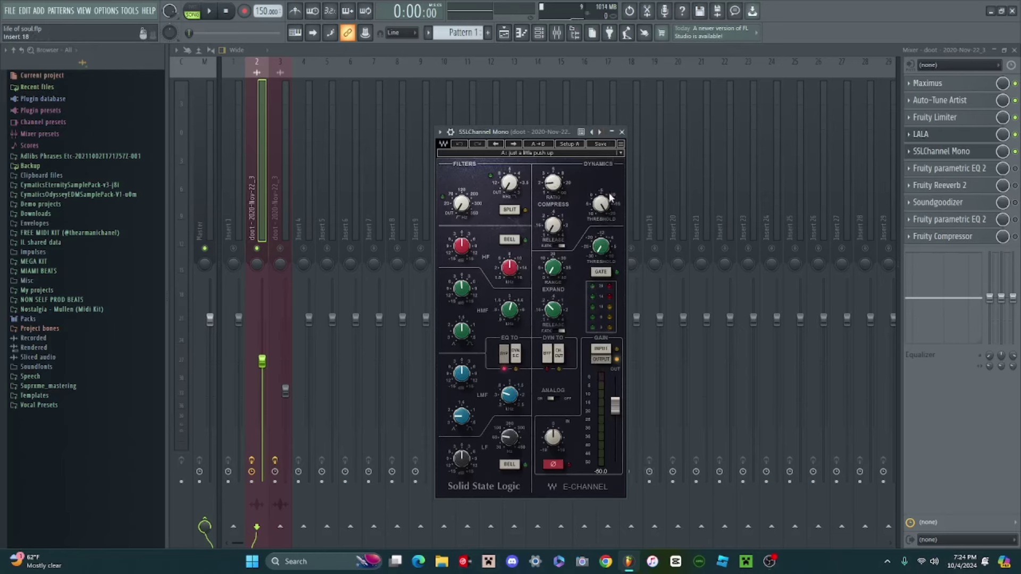
Step: Look through SSLChannel Mono's factory presets without replacing "just a little push up", and close the plugin
{"action": "left_click", "coordinate": [440, 132]}
{"action": "mouse_move", "coordinate": [452, 175]}
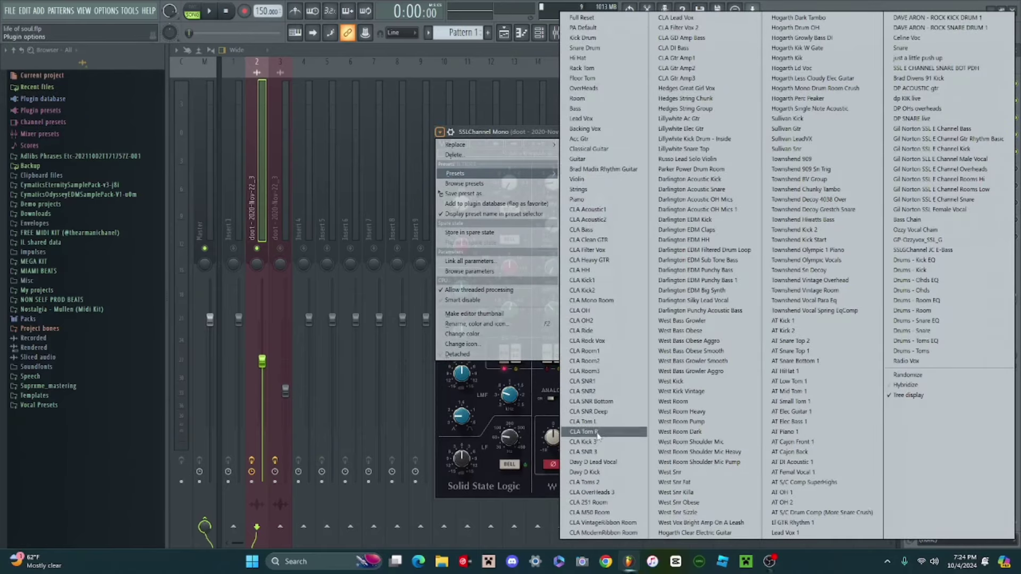
{"action": "left_click", "coordinate": [703, 19]}
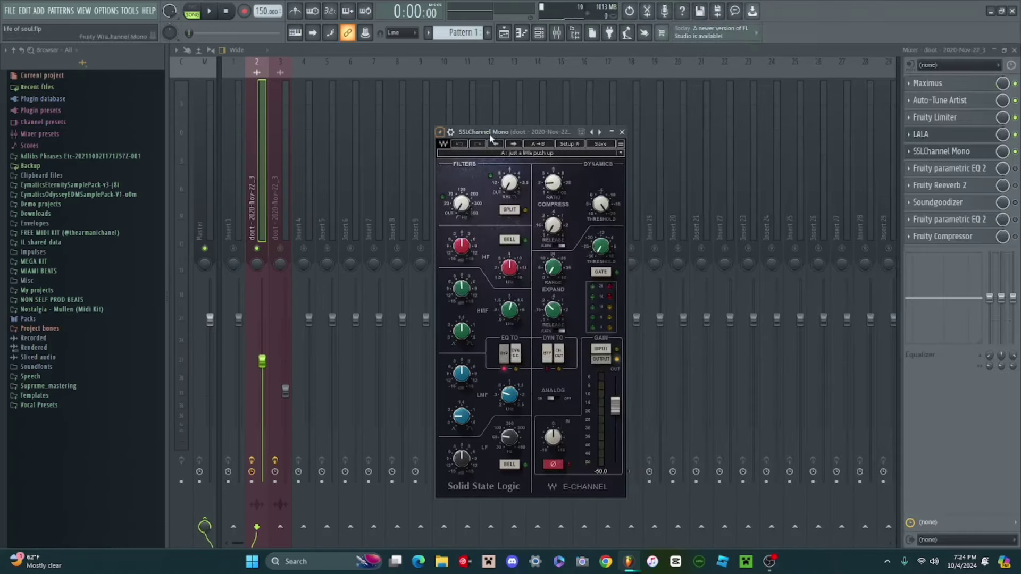
{"action": "left_click", "coordinate": [440, 133]}
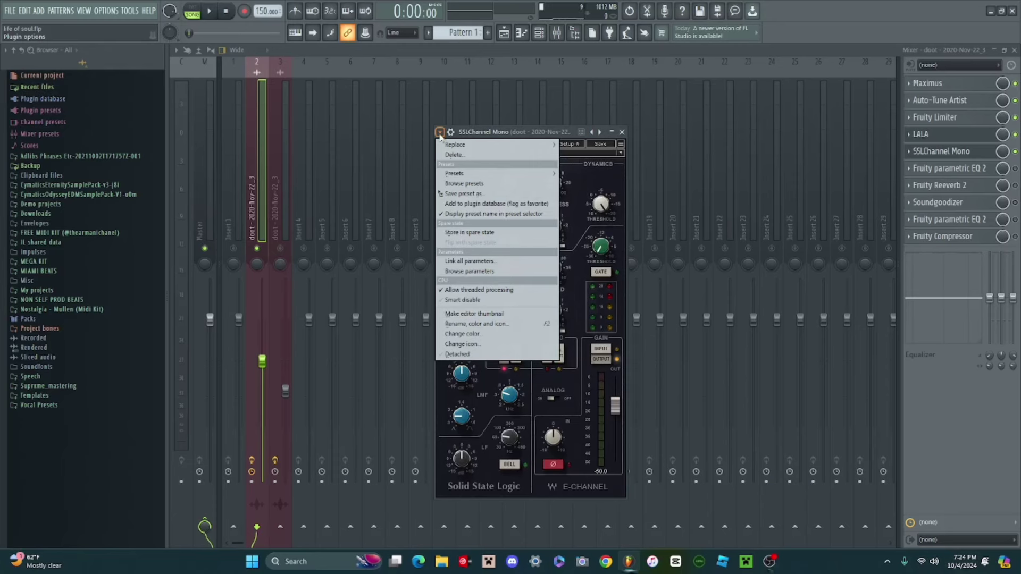
{"action": "left_click", "coordinate": [550, 130]}
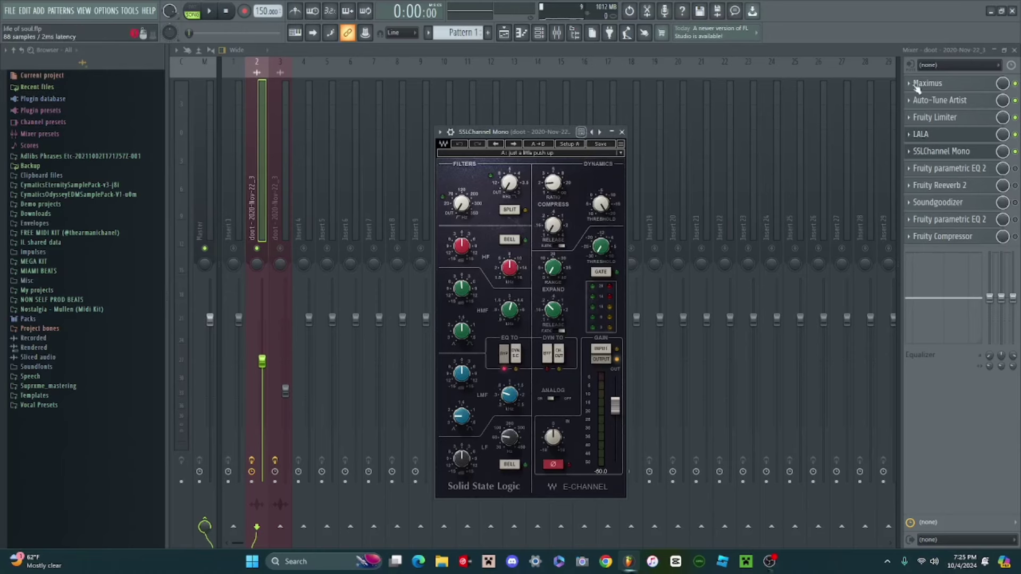
{"action": "left_click", "coordinate": [622, 131]}
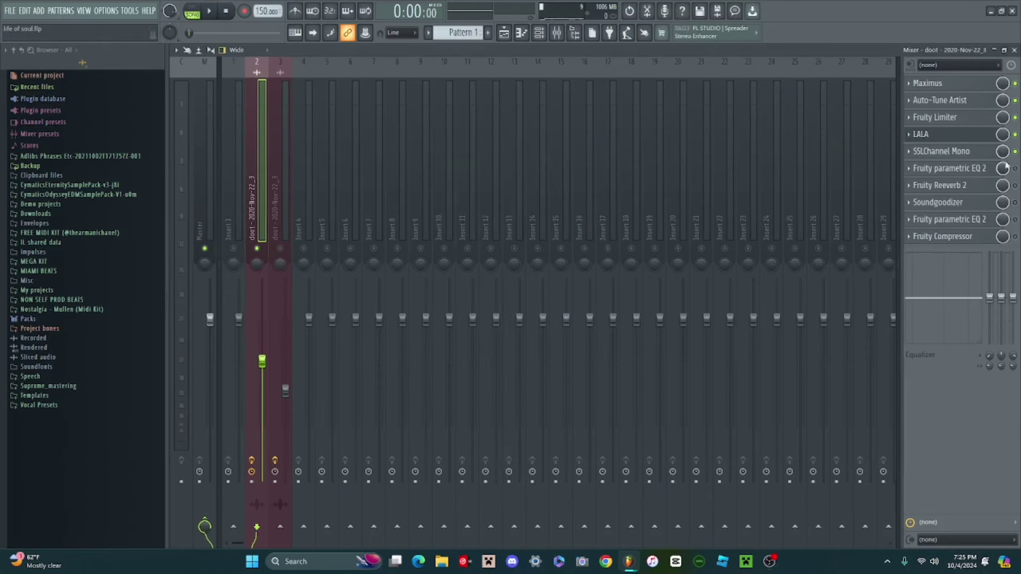
Step: Play the soloed vocal and compare it with SSLChannel Mono bypassed and active, leaving it enabled
{"action": "key", "text": "space"}
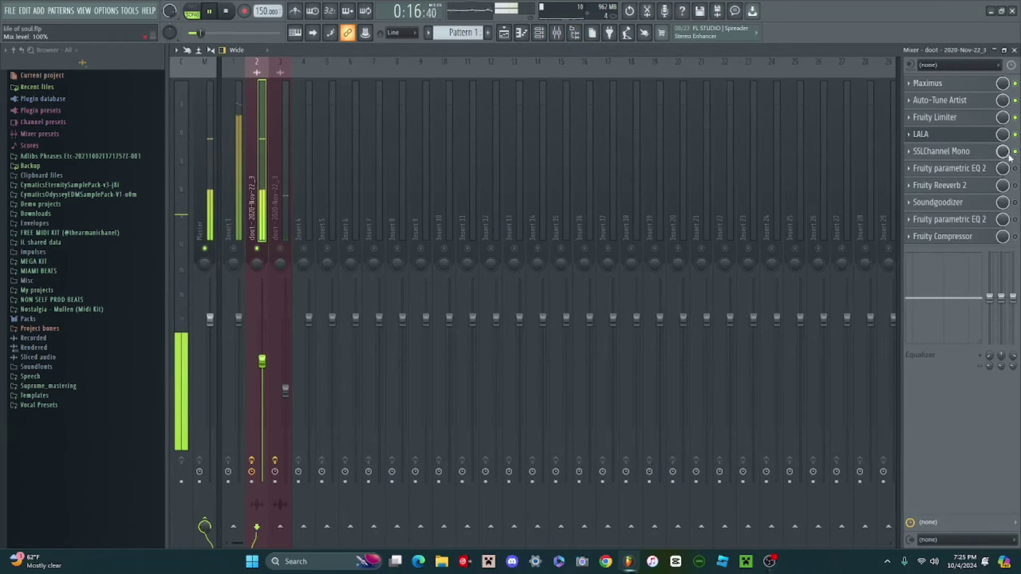
{"action": "left_click", "coordinate": [1015, 152]}
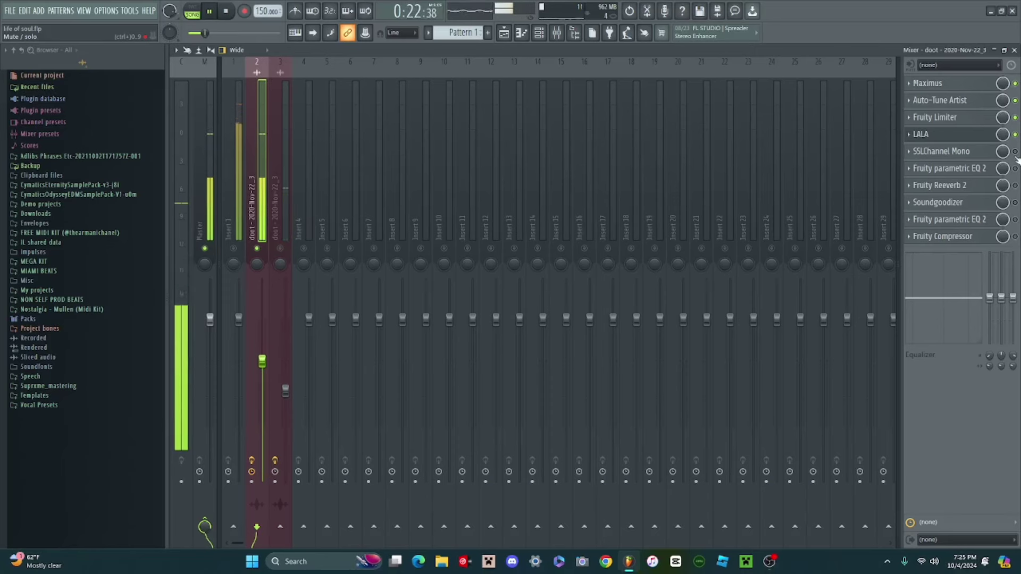
{"action": "left_click", "coordinate": [1015, 151]}
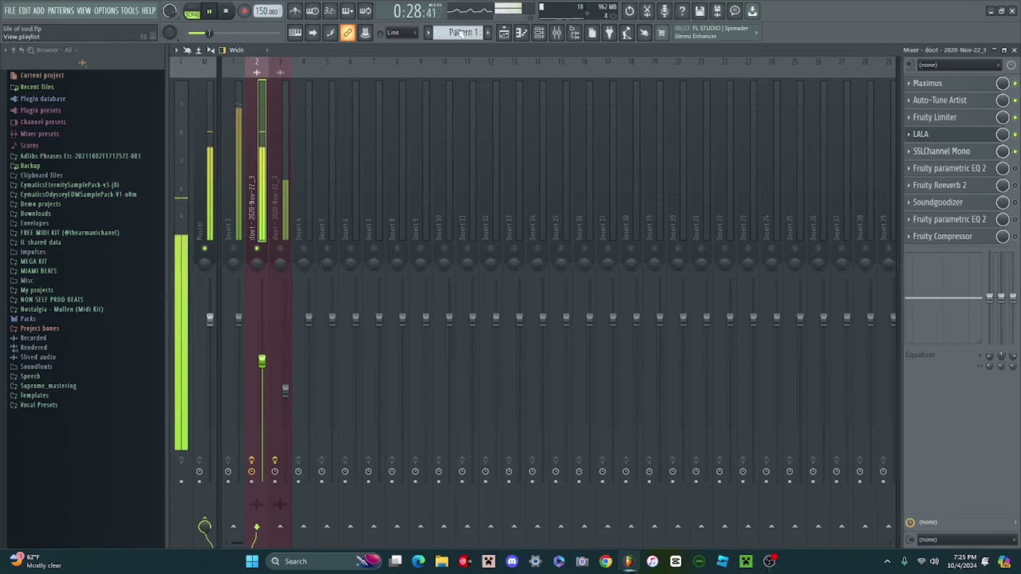
{"action": "left_click", "coordinate": [211, 11]}
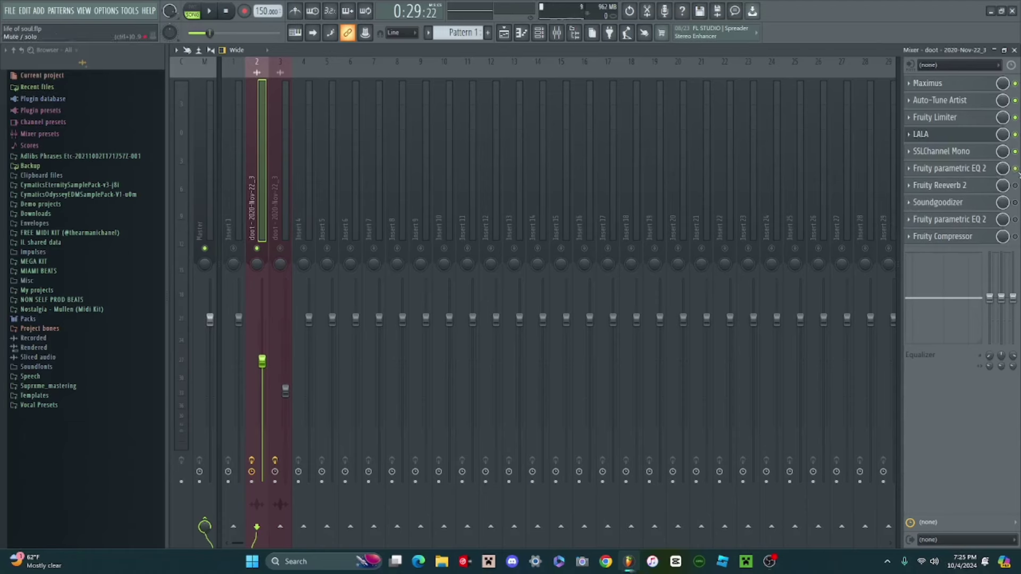
Step: Enable the first Fruity parametric EQ 2, boost band 6 about 5 dB near 3 kHz, and set the band 7 shelf to 3 dB around 7.1 kHz
{"action": "left_click", "coordinate": [957, 169]}
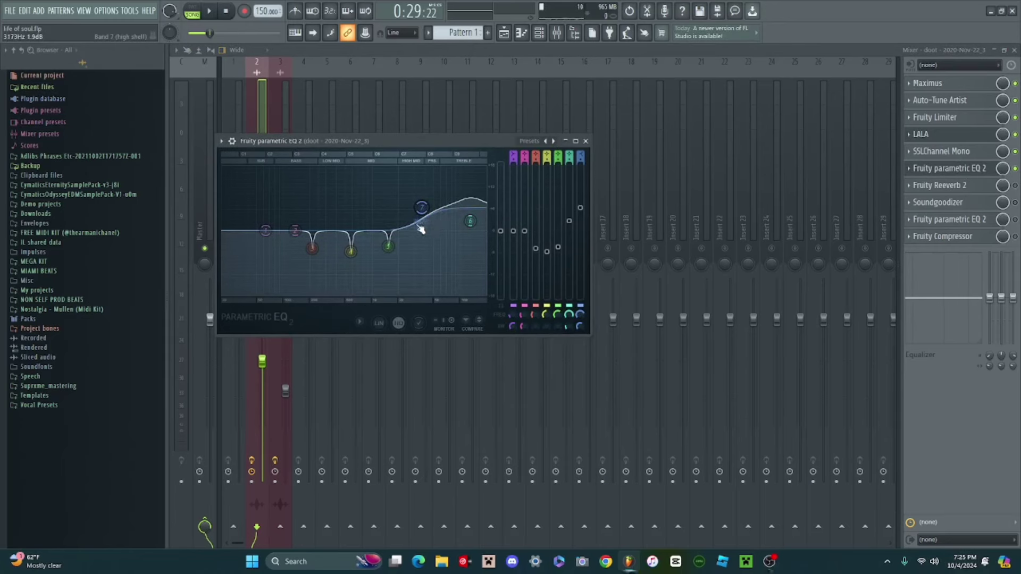
{"action": "left_click_drag", "start_coordinate": [468, 222], "coordinate": [408, 214]}
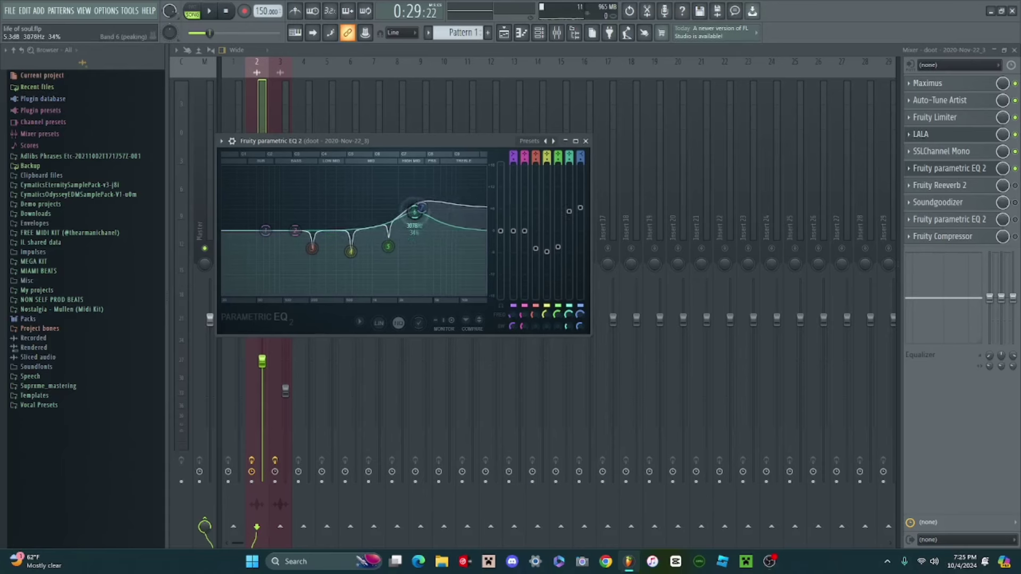
{"action": "left_click_drag", "start_coordinate": [421, 210], "coordinate": [420, 198]}
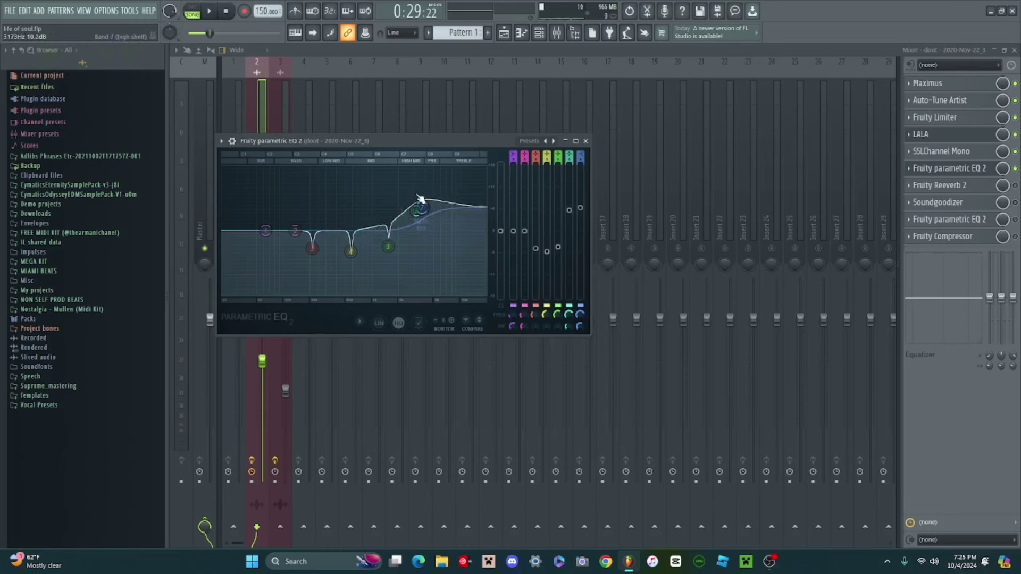
{"action": "left_click_drag", "start_coordinate": [428, 205], "coordinate": [431, 212]}
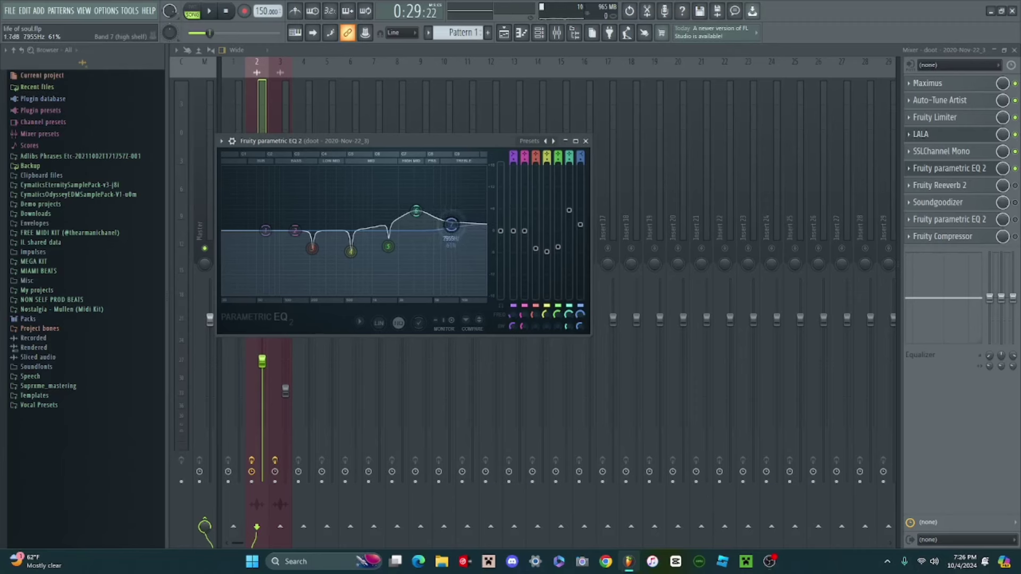
{"action": "mouse_move", "coordinate": [451, 224]}
{"action": "left_mouse_down"}
{"action": "mouse_move", "coordinate": [447, 209]}
{"action": "mouse_move", "coordinate": [446, 220]}
{"action": "left_mouse_up"}
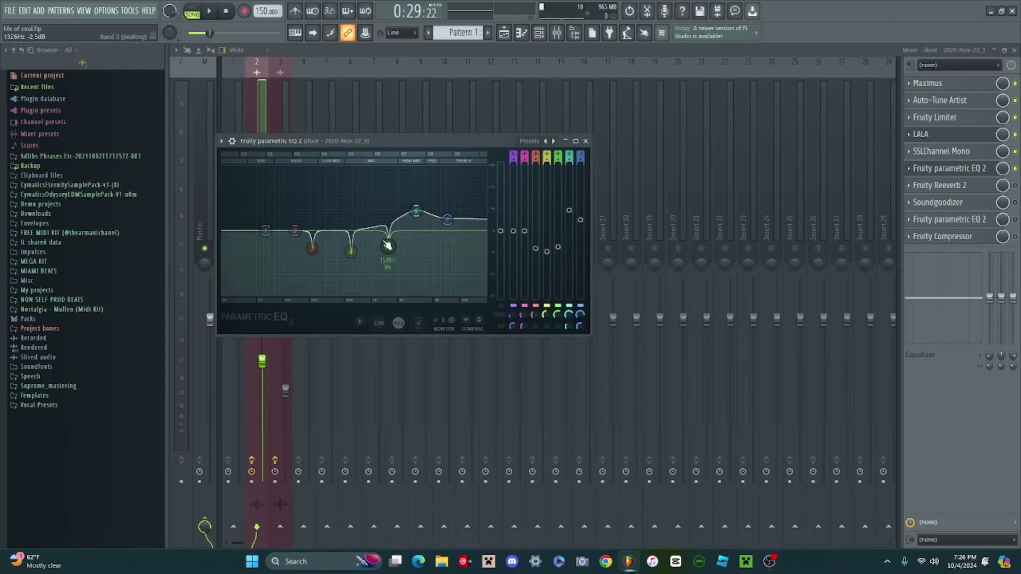
Step: Audition a narrow band 3 boost of about 16.6 dB at 294 Hz, turn it into a cut, and listen to the result
{"action": "key", "text": "space"}
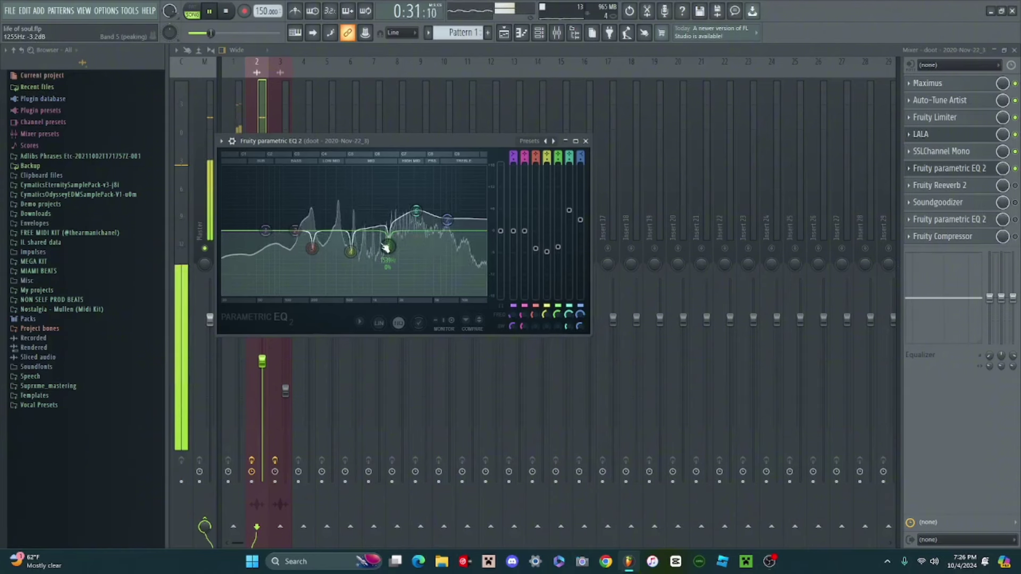
{"action": "key", "text": "space"}
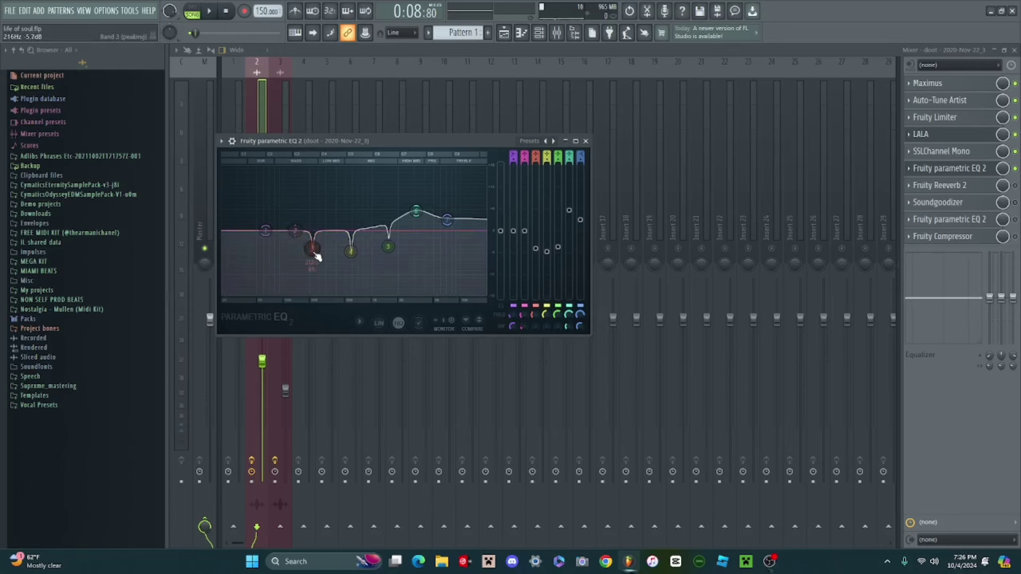
{"action": "left_click_drag", "start_coordinate": [312, 240], "coordinate": [324, 172]}
{"action": "key", "text": "space"}
{"action": "key", "text": "space"}
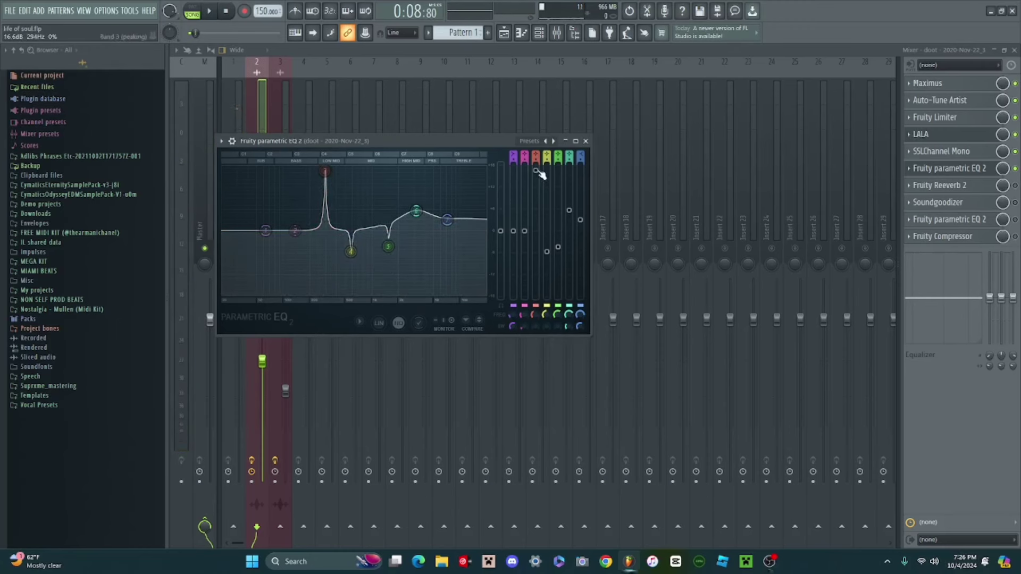
{"action": "left_click_drag", "start_coordinate": [535, 171], "coordinate": [535, 205]}
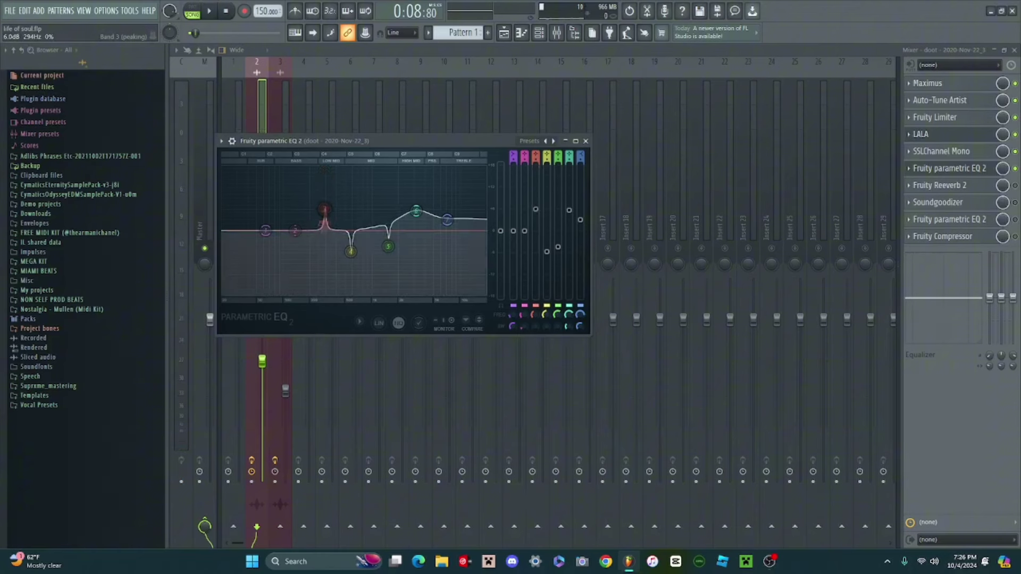
{"action": "key", "text": "space"}
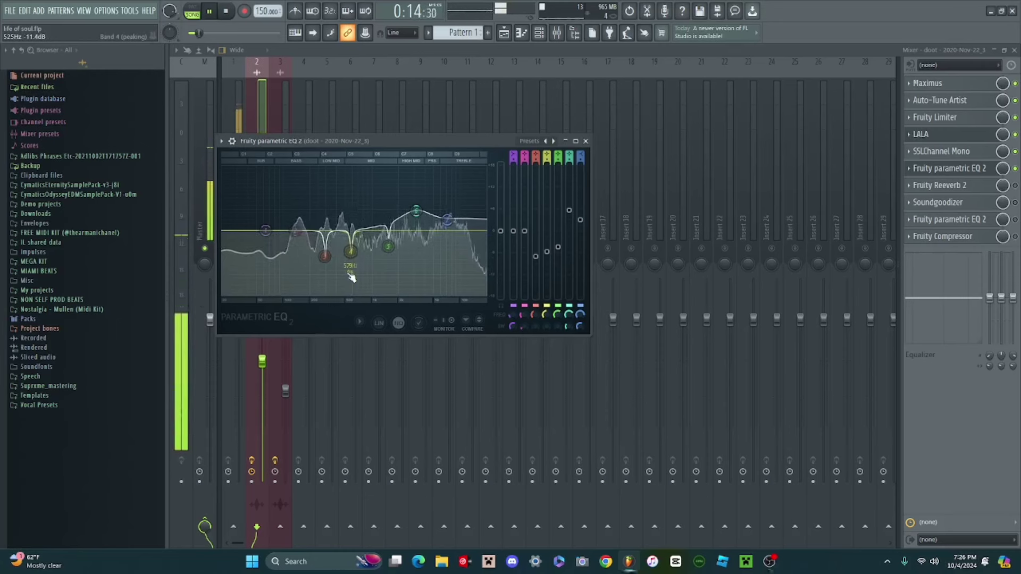
{"action": "key", "text": "space"}
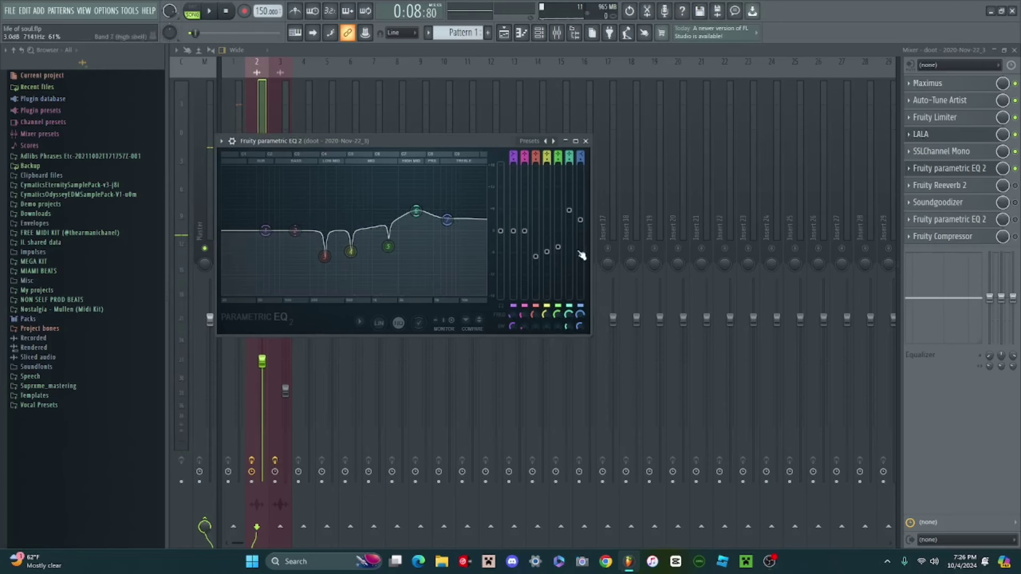
Step: Audition the narrow band 4 at 579 Hz with an 18 dB boost, and pull it down into a deeper cut
{"action": "left_click_drag", "start_coordinate": [547, 251], "coordinate": [548, 168]}
{"action": "key", "text": "space"}
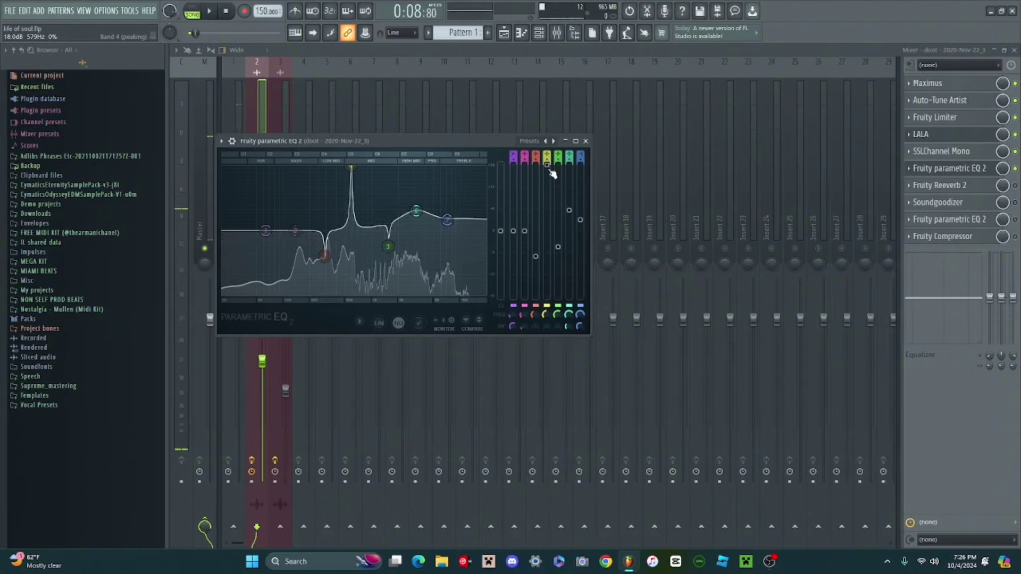
{"action": "left_click_drag", "start_coordinate": [551, 171], "coordinate": [548, 259]}
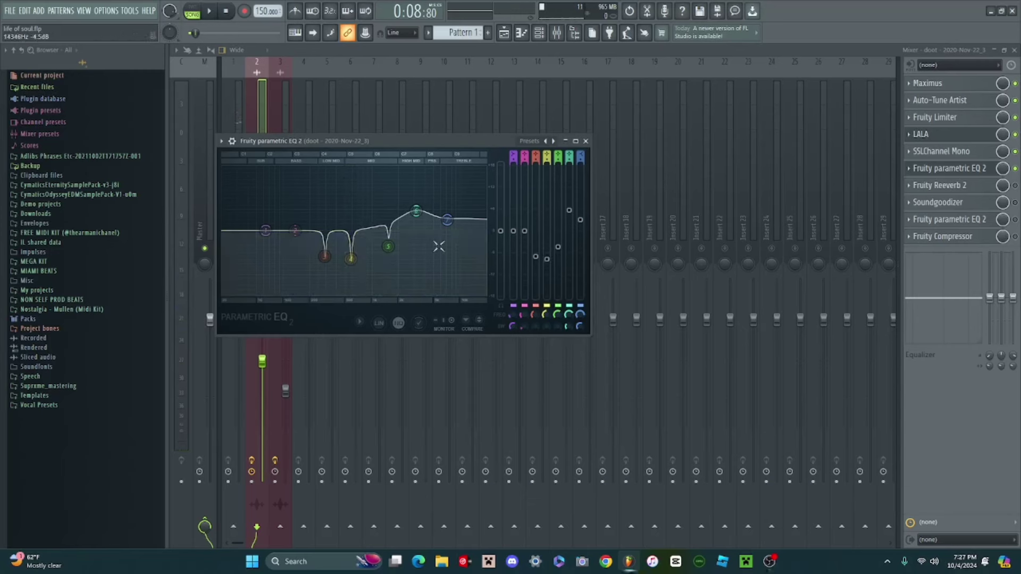
Step: Audition band 5 around 1539 Hz with an 18 dB boost during playback, pull it down into a cut, and close the EQ
{"action": "key", "text": "space"}
{"action": "left_click_drag", "start_coordinate": [388, 247], "coordinate": [388, 169]}
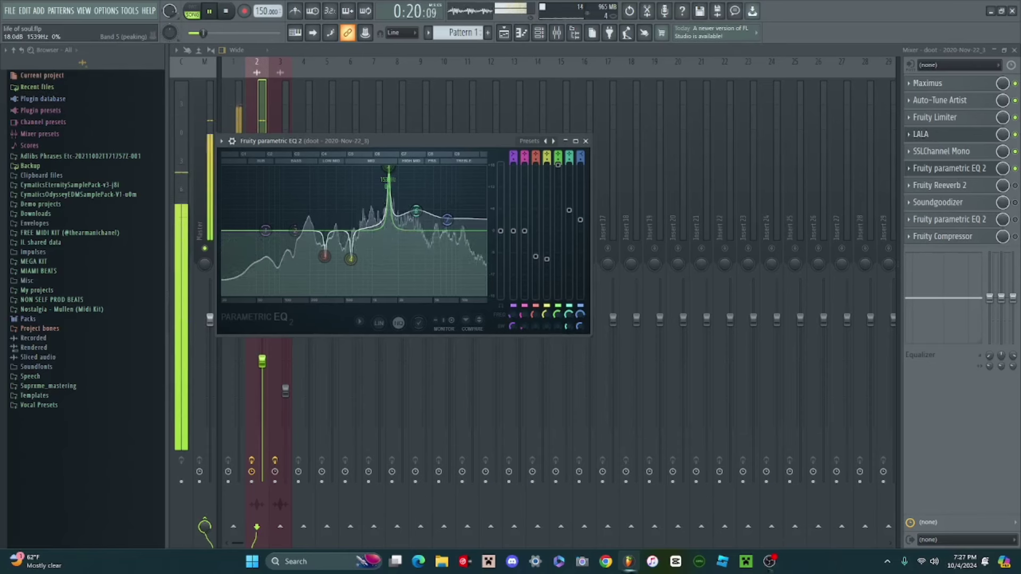
{"action": "key", "text": "space"}
{"action": "left_click_drag", "start_coordinate": [389, 169], "coordinate": [388, 252]}
{"action": "left_click", "coordinate": [585, 141]}
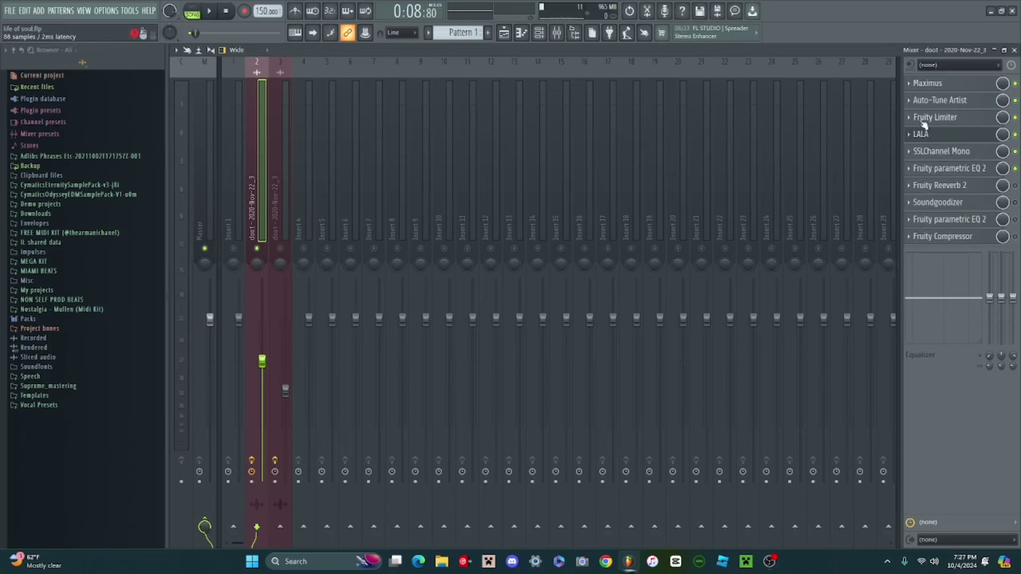
Step: Open Fruity Reeverb 2 and enable it on the insert 2 vocal
{"action": "left_click", "coordinate": [937, 185]}
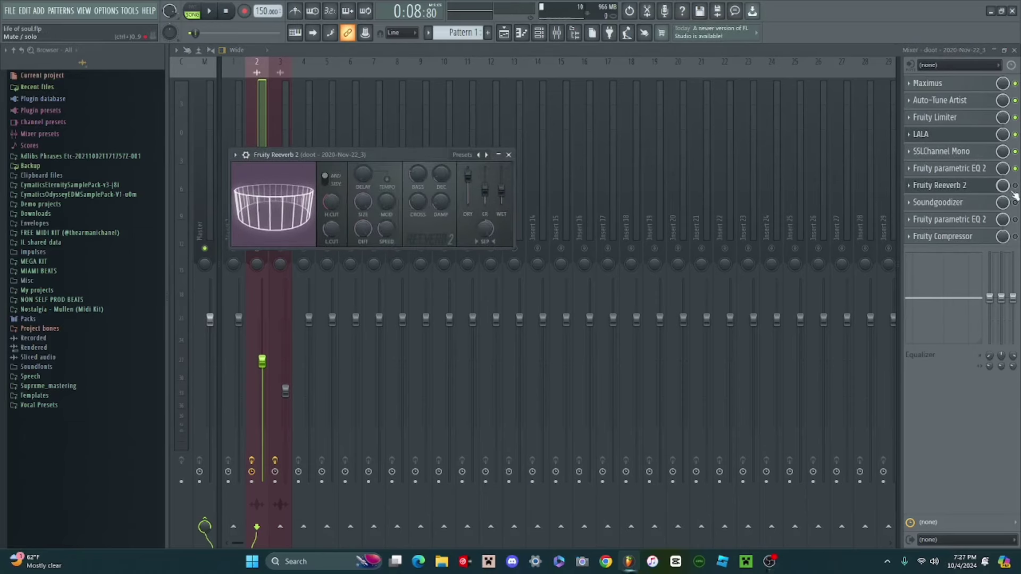
{"action": "left_click", "coordinate": [987, 187]}
{"action": "left_click", "coordinate": [990, 189]}
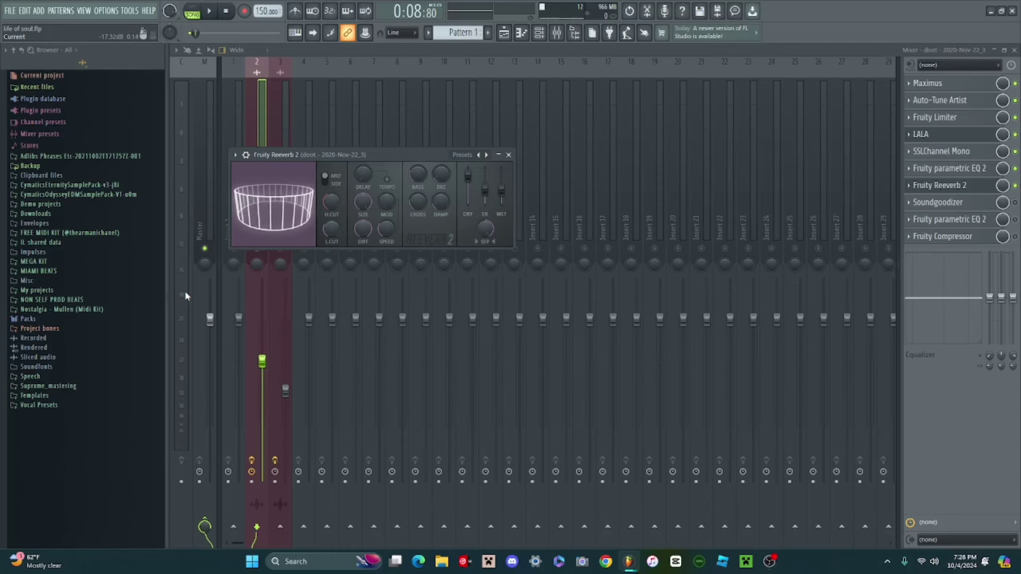
Step: Close Fruity Reeverb 2 and play back the vocal to hear the reverb in the chain
{"action": "mouse_move", "coordinate": [363, 202]}
{"action": "left_mouse_down"}
{"action": "mouse_move", "coordinate": [364, 228]}
{"action": "mouse_move", "coordinate": [363, 205]}
{"action": "left_mouse_up"}
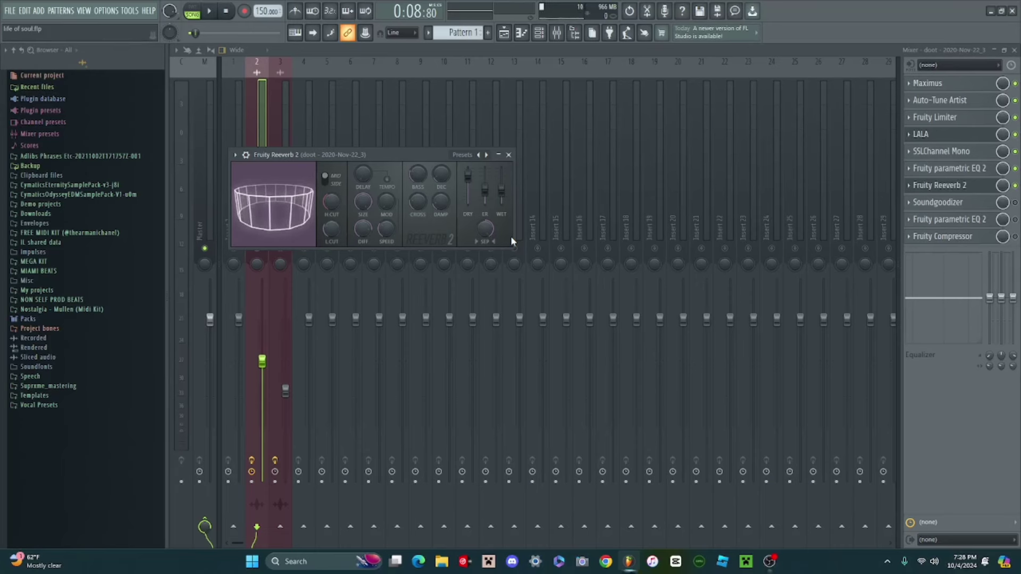
{"action": "left_click", "coordinate": [508, 154]}
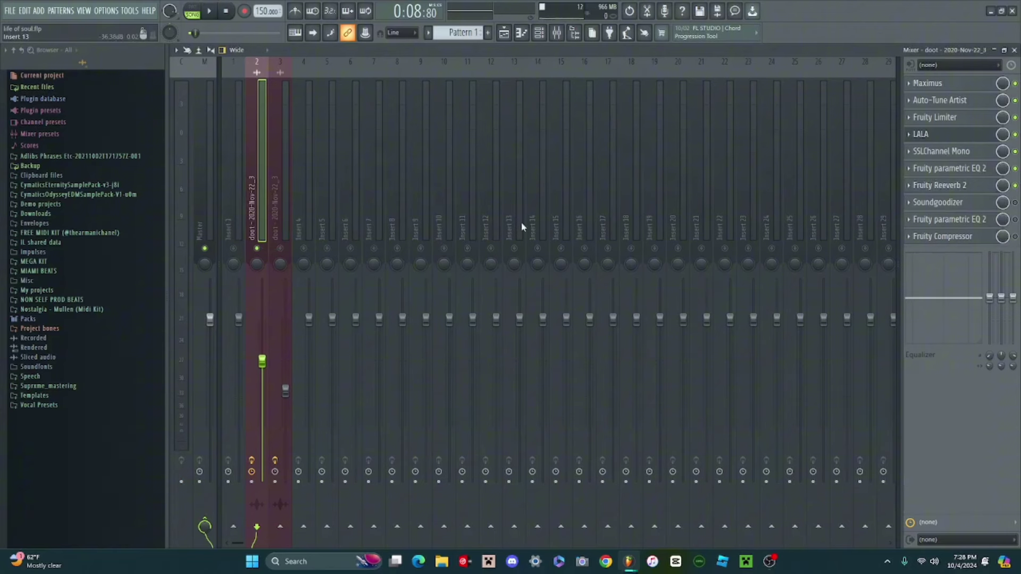
{"action": "key", "text": "space"}
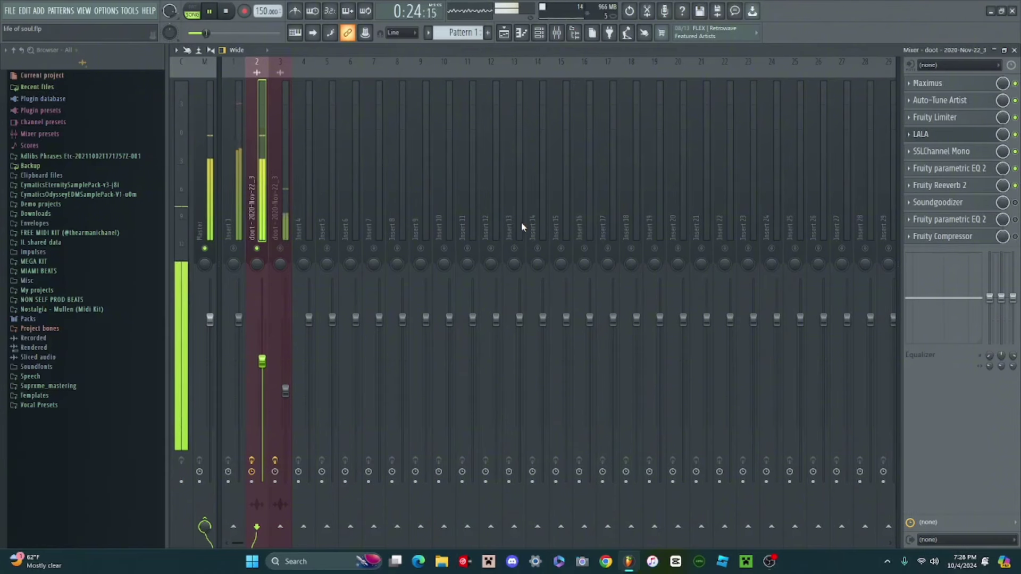
{"action": "key", "text": "space"}
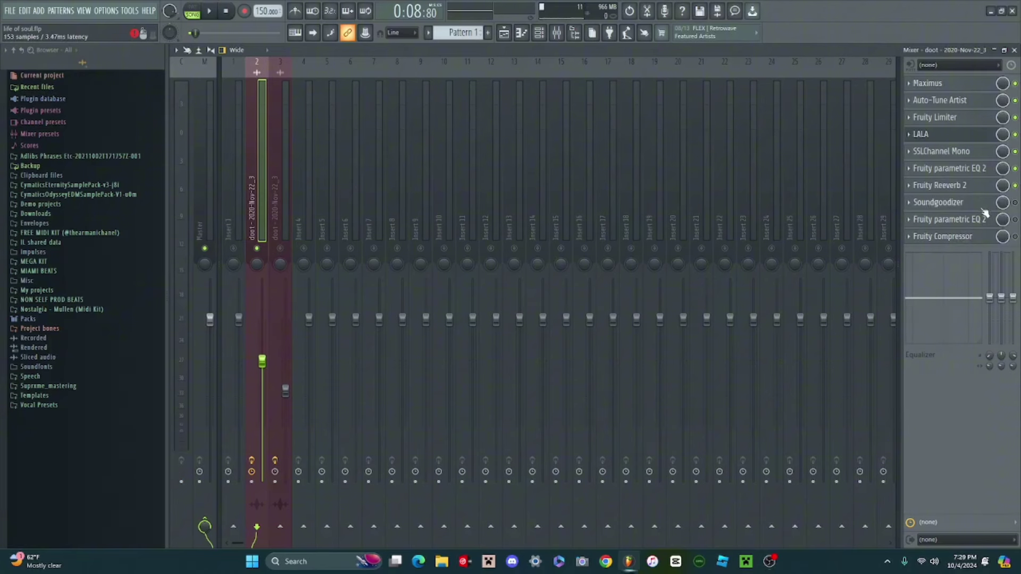
Step: Enable Soundgoodizer on the insert 2 vocal, open it, and listen to the vocal in mode A
{"action": "left_click", "coordinate": [1015, 202]}
{"action": "left_click", "coordinate": [938, 202]}
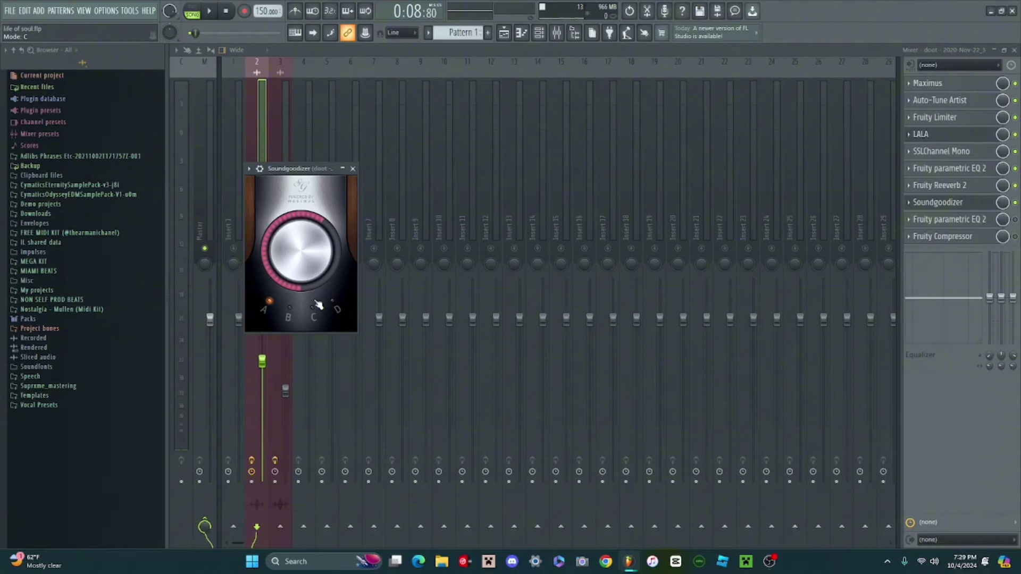
{"action": "key", "text": "space"}
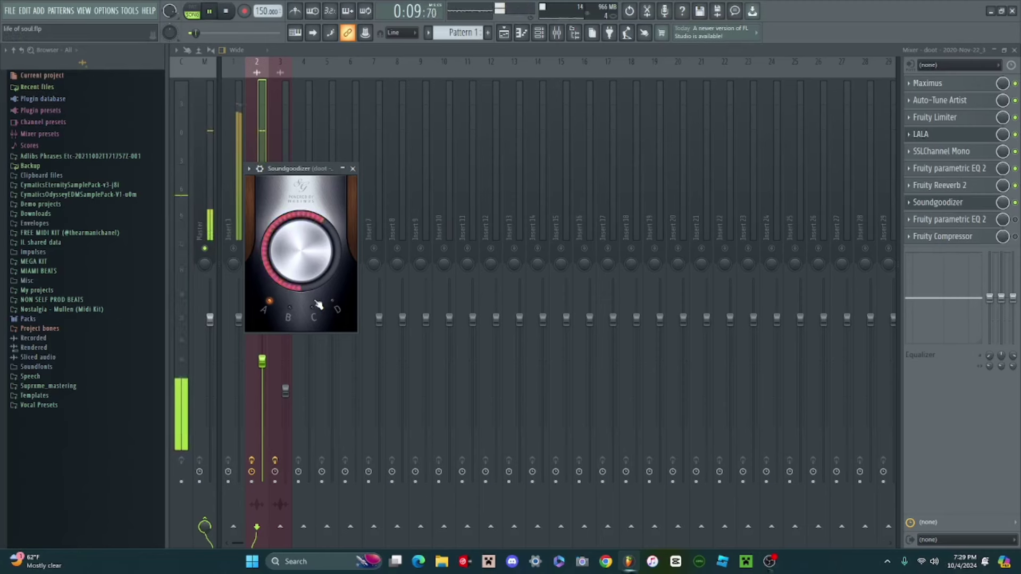
{"action": "key", "text": "space"}
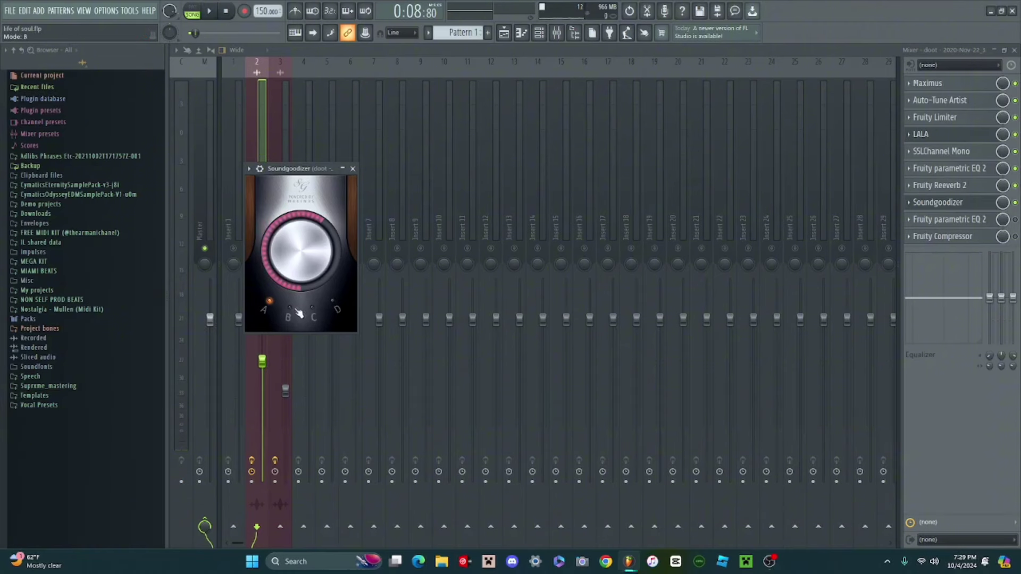
Step: Audition Soundgoodizer modes B, C and D during playback, return it to mode A, and close it
{"action": "key", "text": "space"}
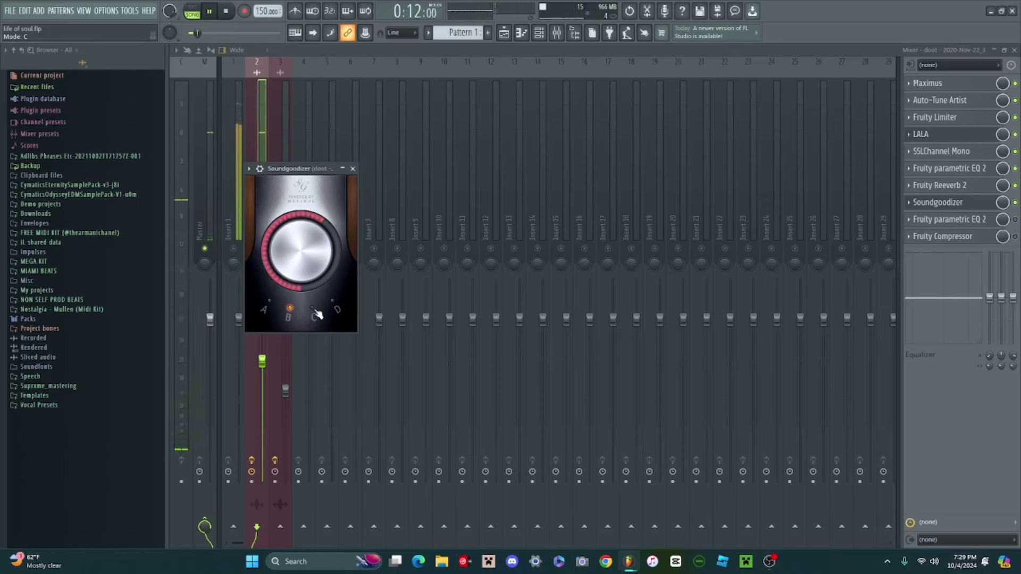
{"action": "left_click", "coordinate": [315, 313]}
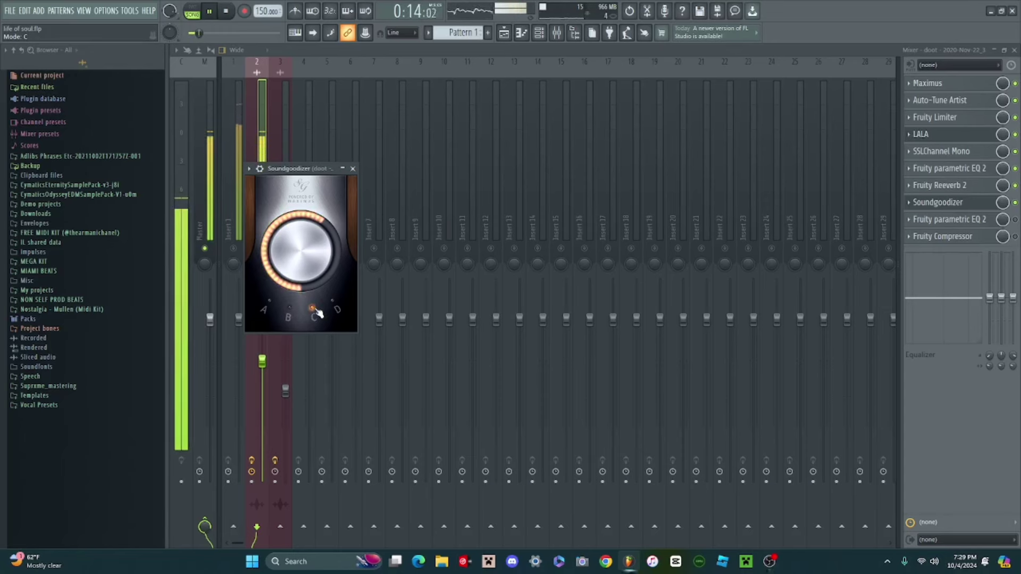
{"action": "left_click", "coordinate": [334, 302]}
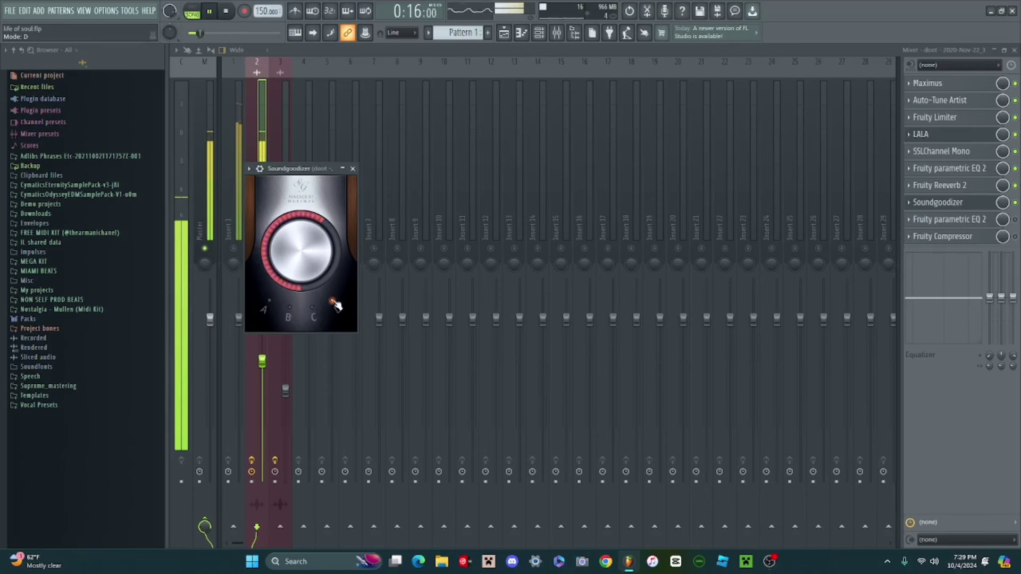
{"action": "left_click", "coordinate": [269, 303]}
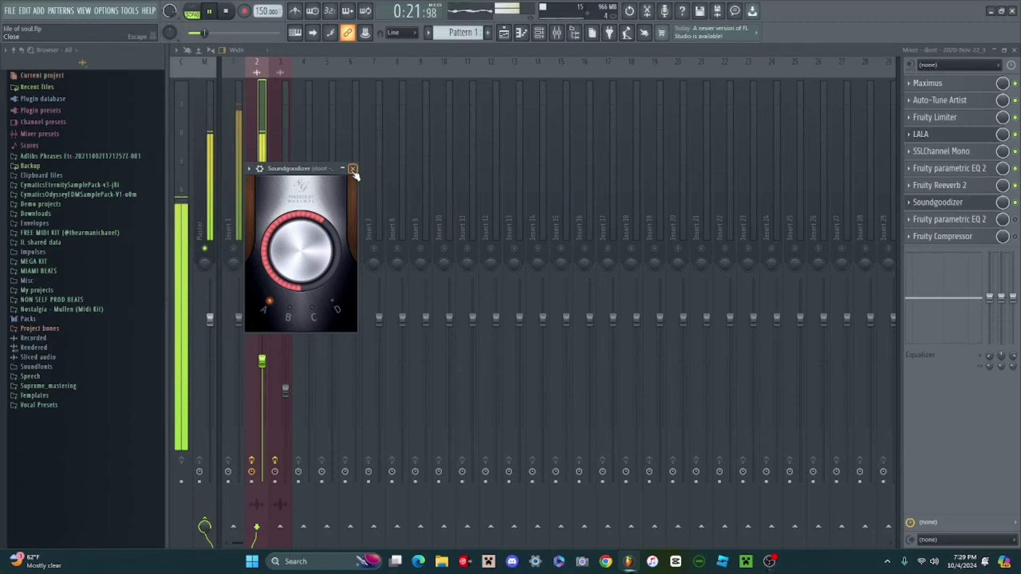
{"action": "key", "text": "space"}
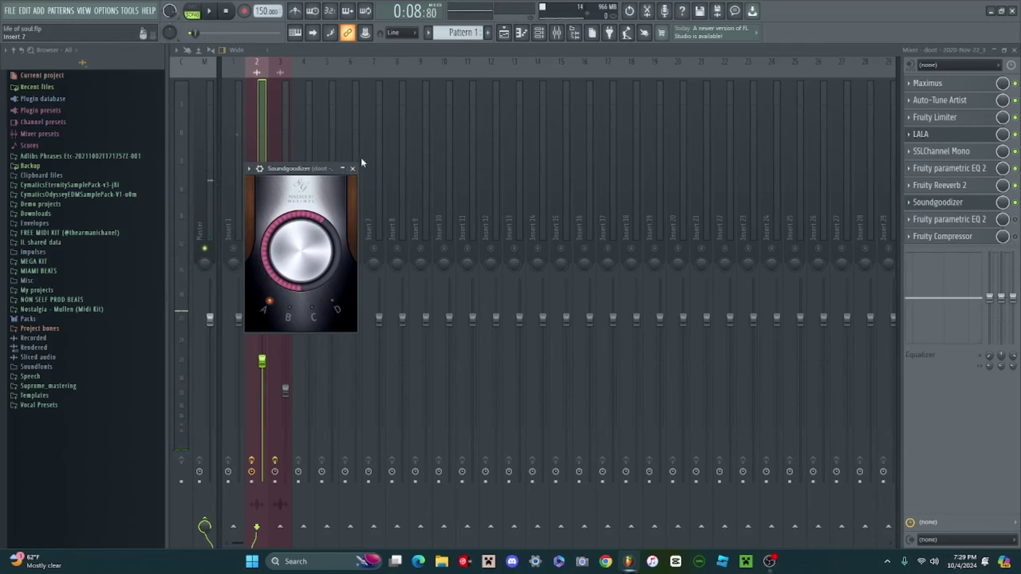
{"action": "left_click", "coordinate": [353, 168]}
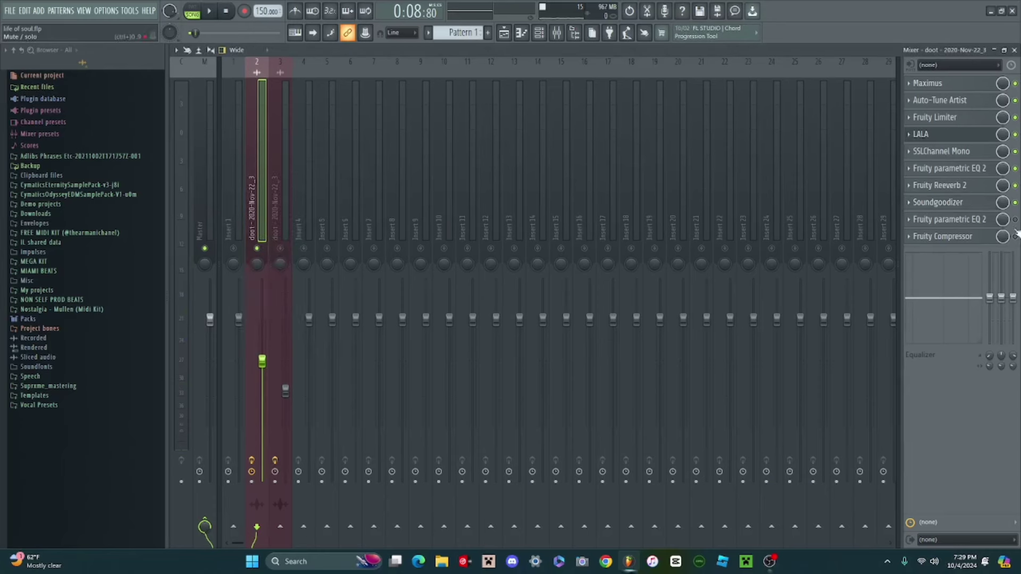
Step: Enable and open the second Fruity parametric EQ 2, shift the band 1 low cut to a higher frequency, and listen to the vocal
{"action": "left_click", "coordinate": [959, 222]}
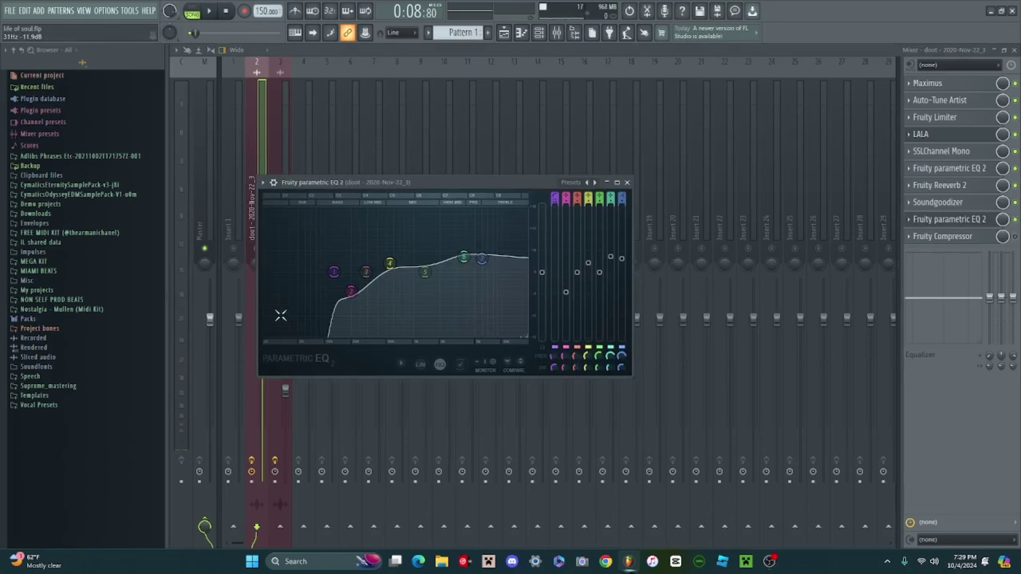
{"action": "left_click_drag", "start_coordinate": [333, 271], "coordinate": [351, 272]}
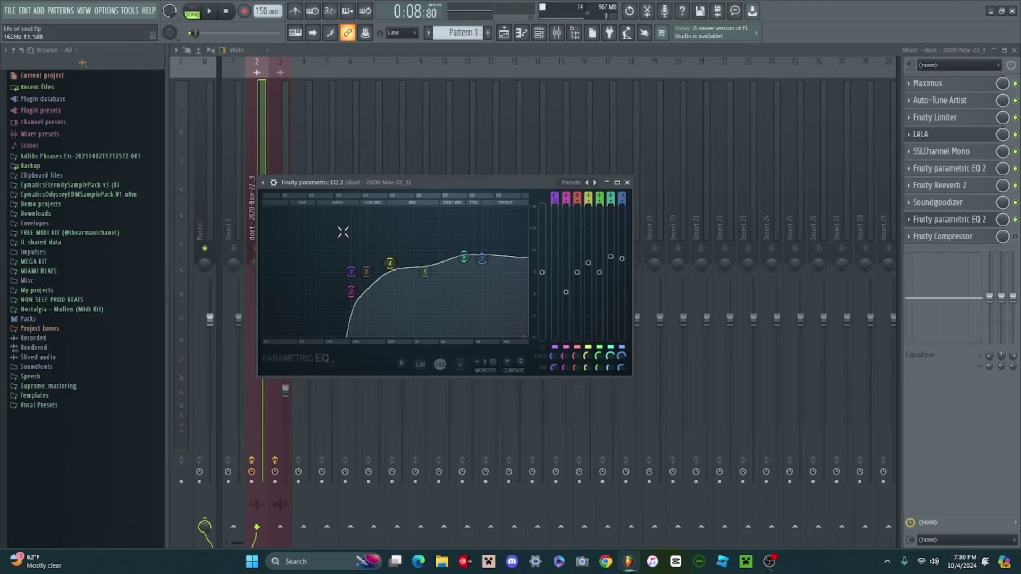
{"action": "key", "text": "space"}
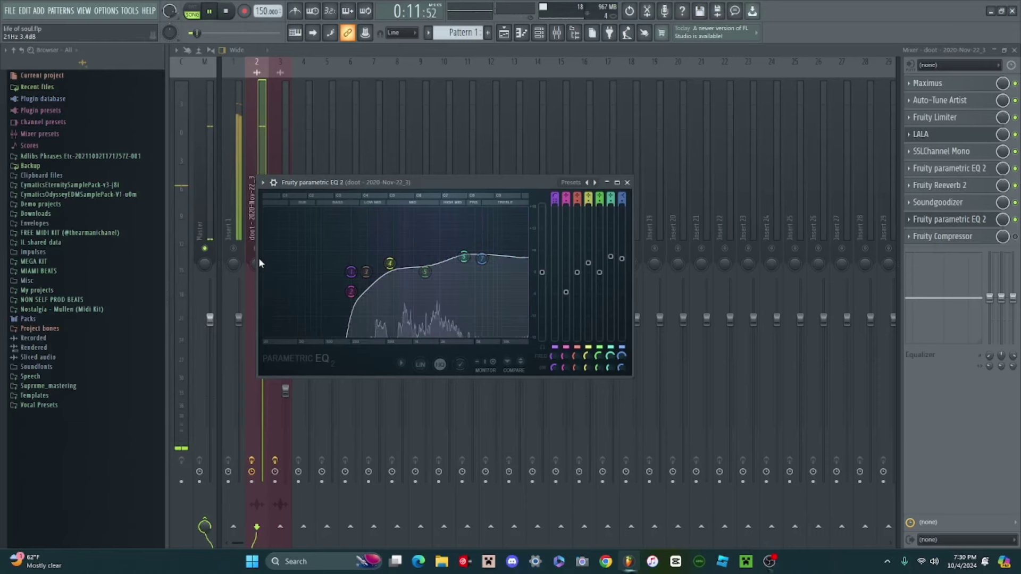
{"action": "mouse_move", "coordinate": [350, 272]}
{"action": "left_mouse_down"}
{"action": "mouse_move", "coordinate": [274, 272]}
{"action": "mouse_move", "coordinate": [356, 275]}
{"action": "left_mouse_up"}
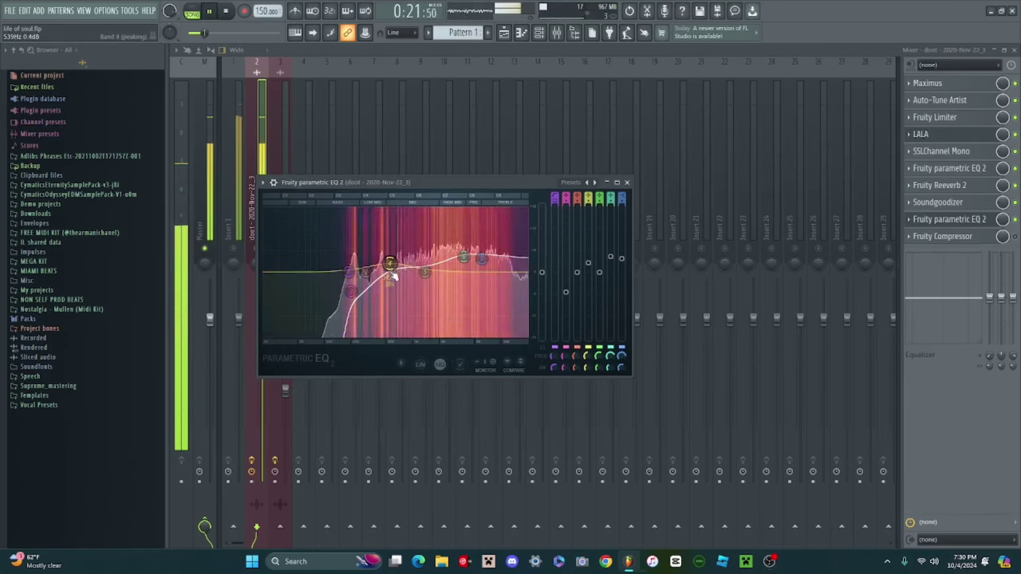
{"action": "key", "text": "space"}
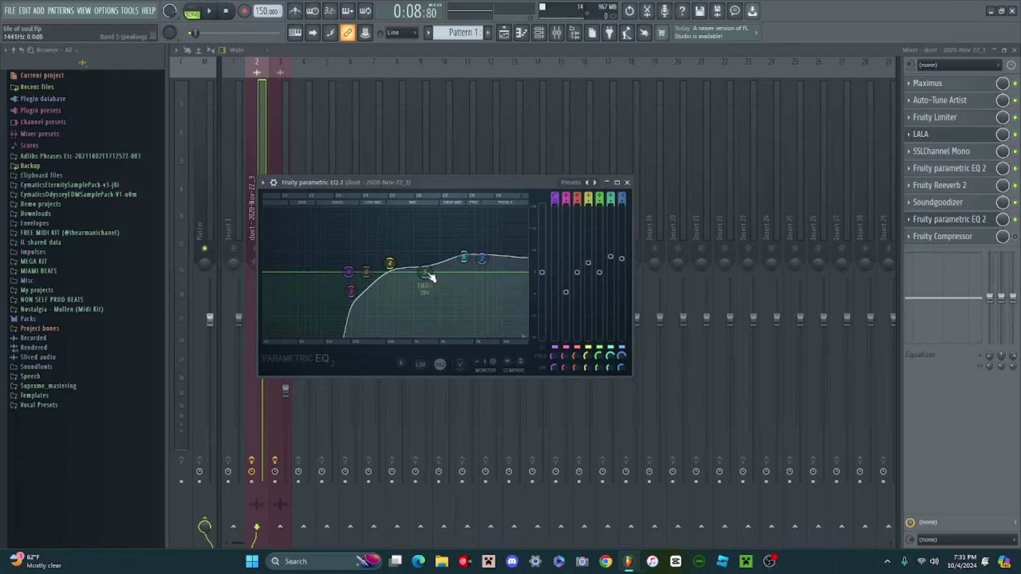
Step: Lower the band 7 high shelf in the second EQ, listen to the change, and close the EQ
{"action": "left_click_drag", "start_coordinate": [425, 275], "coordinate": [425, 279]}
{"action": "left_click_drag", "start_coordinate": [488, 264], "coordinate": [489, 274]}
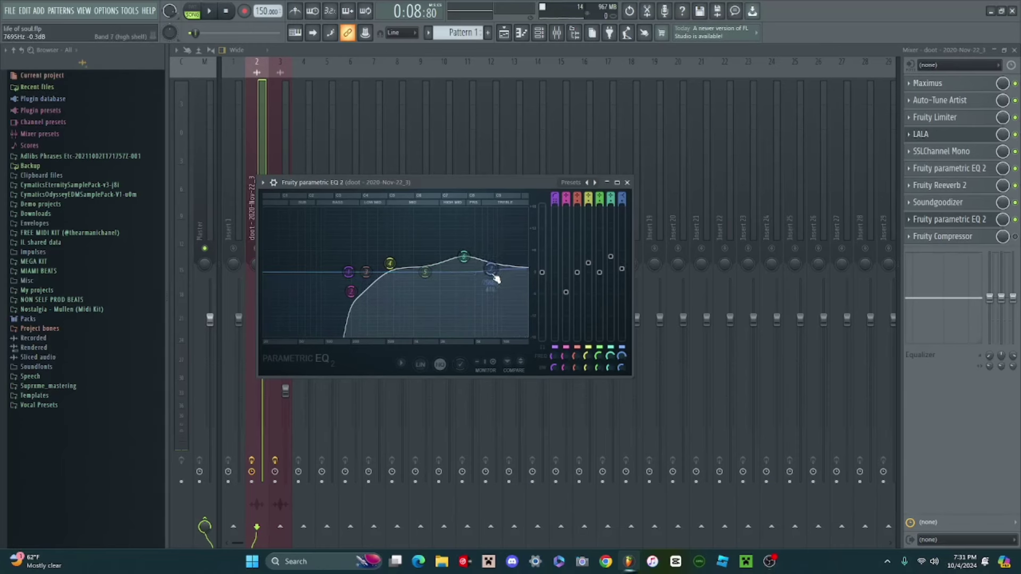
{"action": "key", "text": "space"}
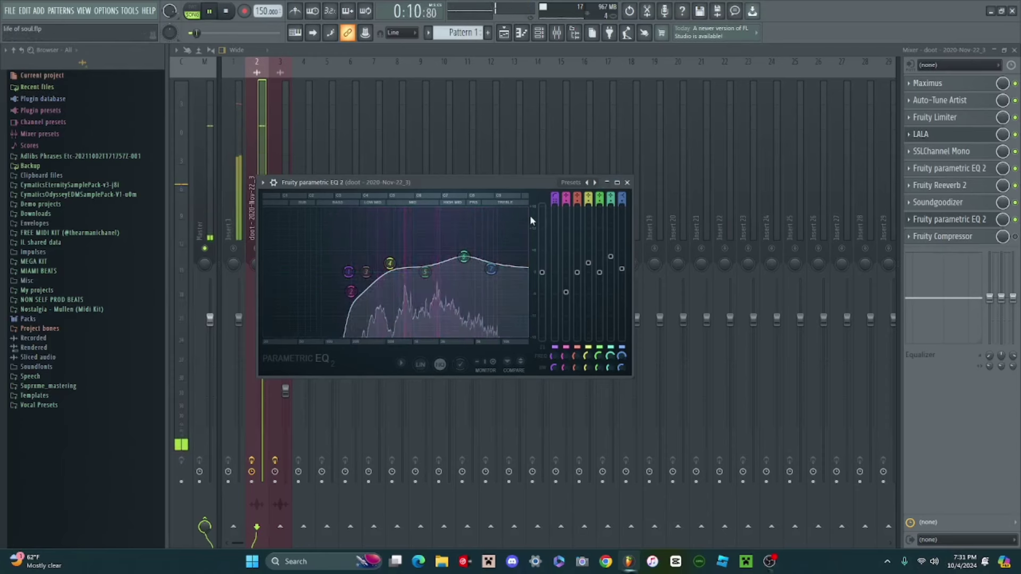
{"action": "left_click", "coordinate": [628, 183]}
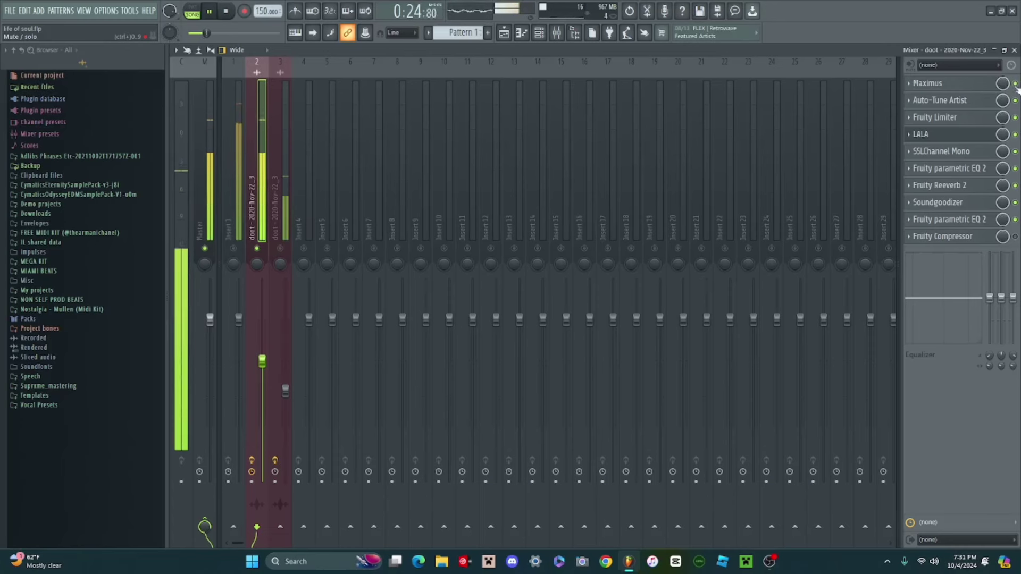
Step: Compare the vocal chain with Maximus bypassed and enabled, and listen to the playback
{"action": "key", "text": "space"}
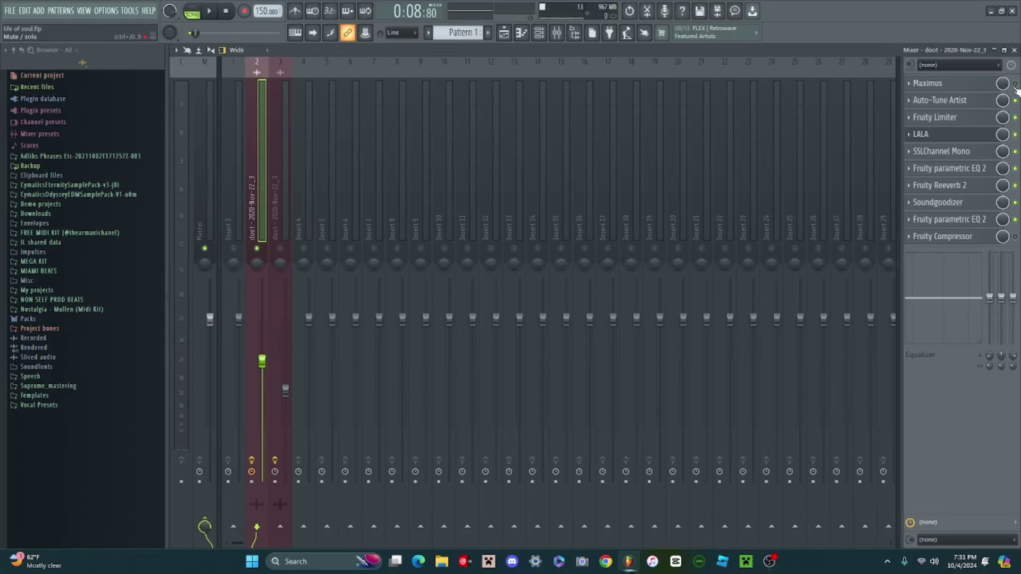
{"action": "key", "text": "space"}
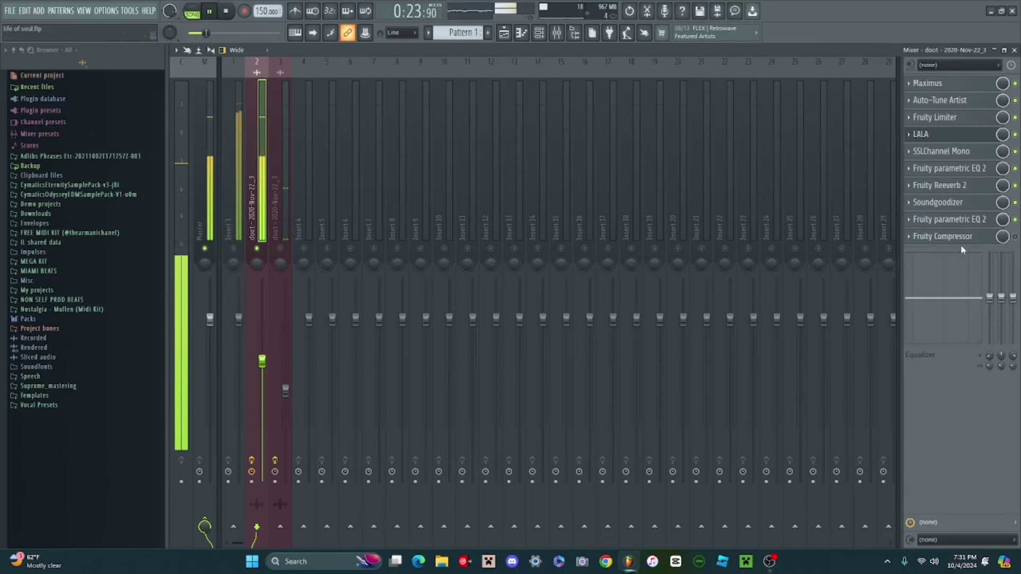
Step: Enable Fruity Compressor on the insert 2 vocal, review its threshold, ratio, gain, attack and release settings, and close it
{"action": "key", "text": "space"}
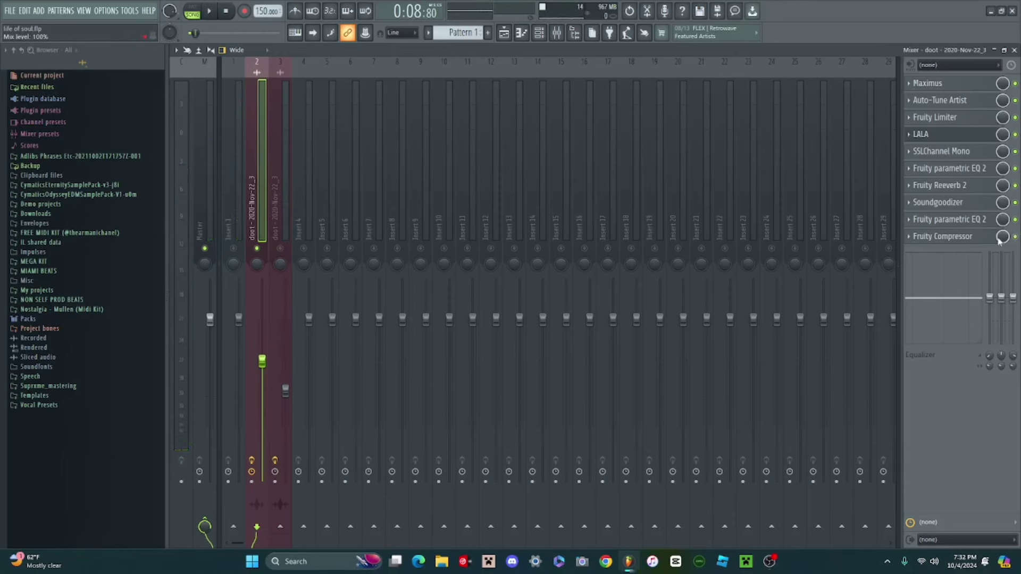
{"action": "left_click", "coordinate": [966, 237]}
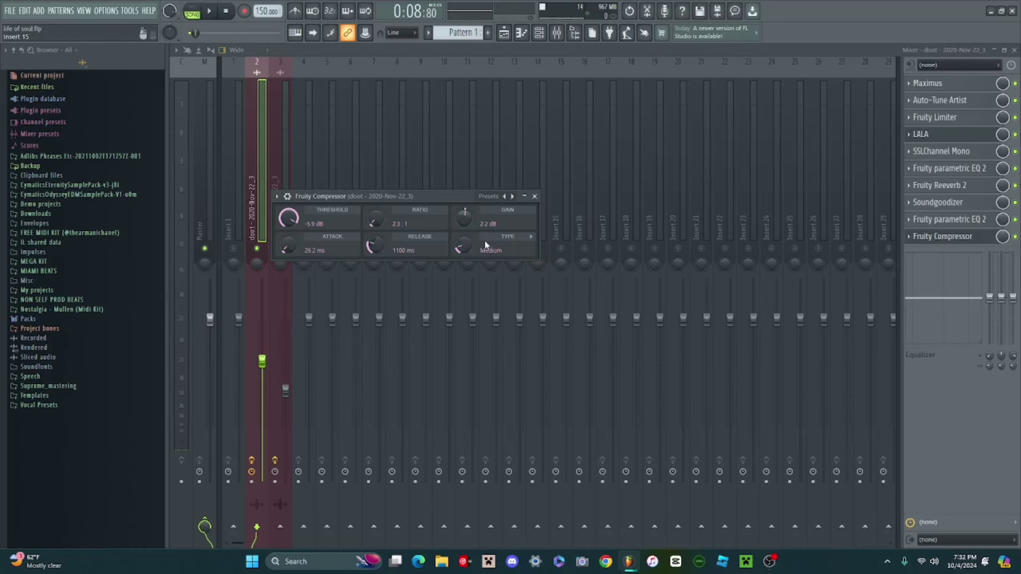
{"action": "left_click", "coordinate": [534, 196]}
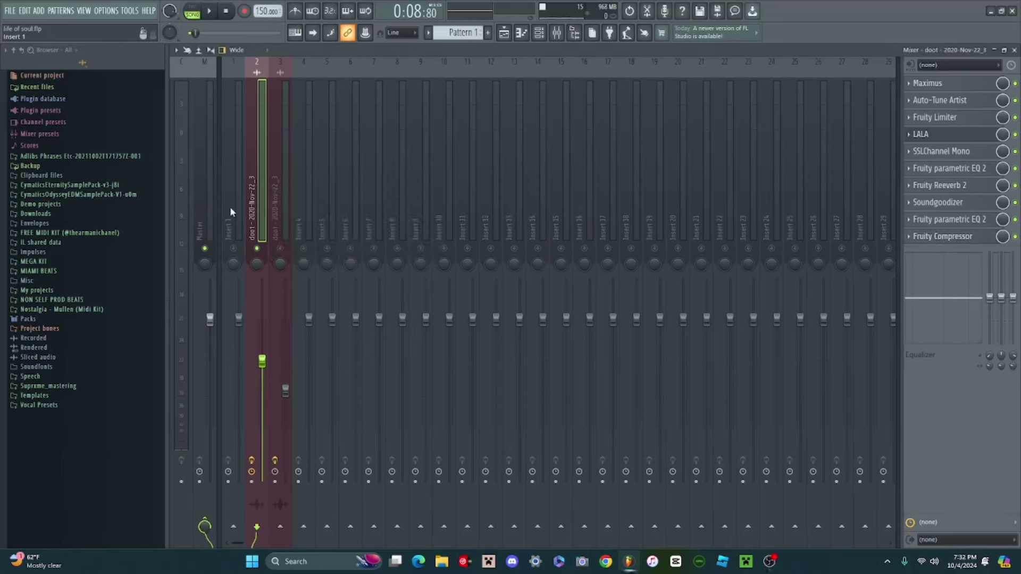
Step: Unmute the beat on insert 1 and play the arrangement from around bar 5 to hear it together with the vocal
{"action": "left_click", "coordinate": [234, 247]}
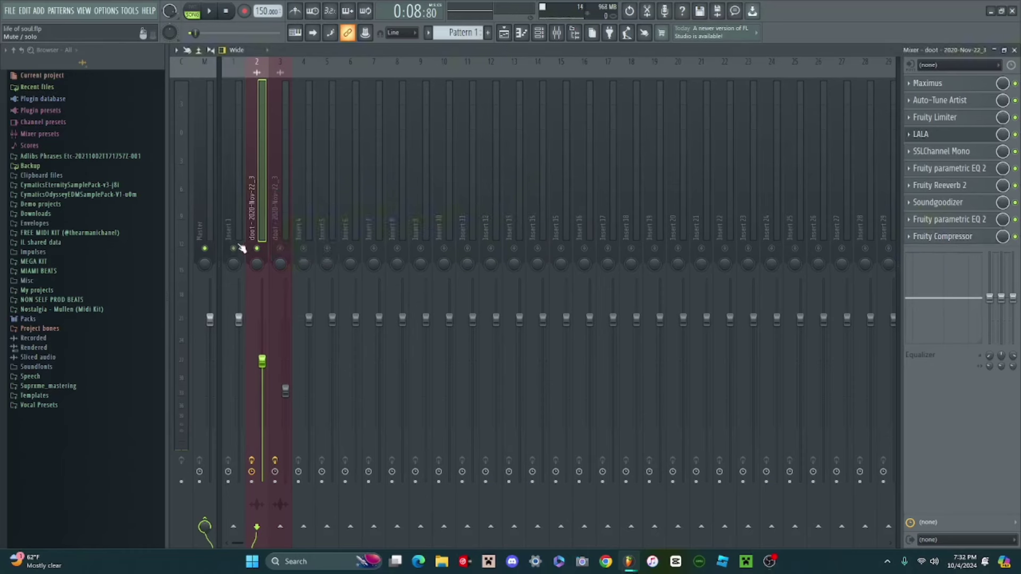
{"action": "left_click", "coordinate": [503, 33]}
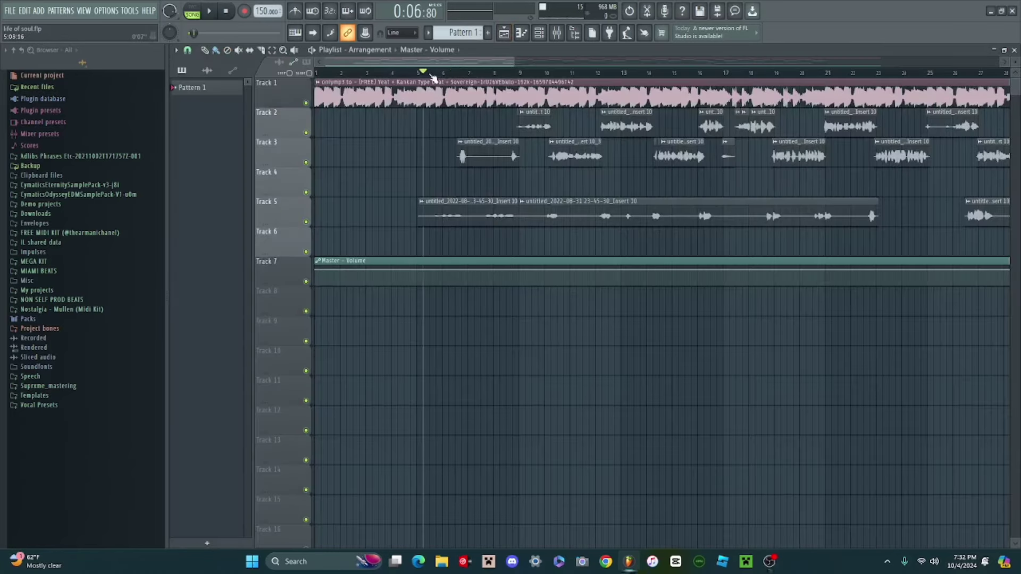
{"action": "key", "text": "space"}
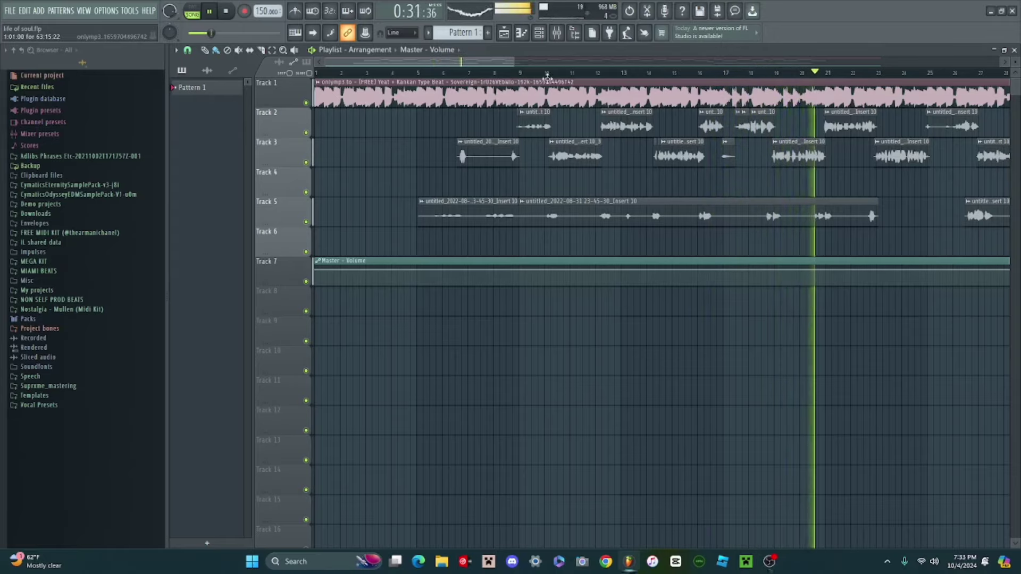
{"action": "left_click_drag", "start_coordinate": [513, 66], "coordinate": [840, 61]}
{"action": "left_click", "coordinate": [556, 33]}
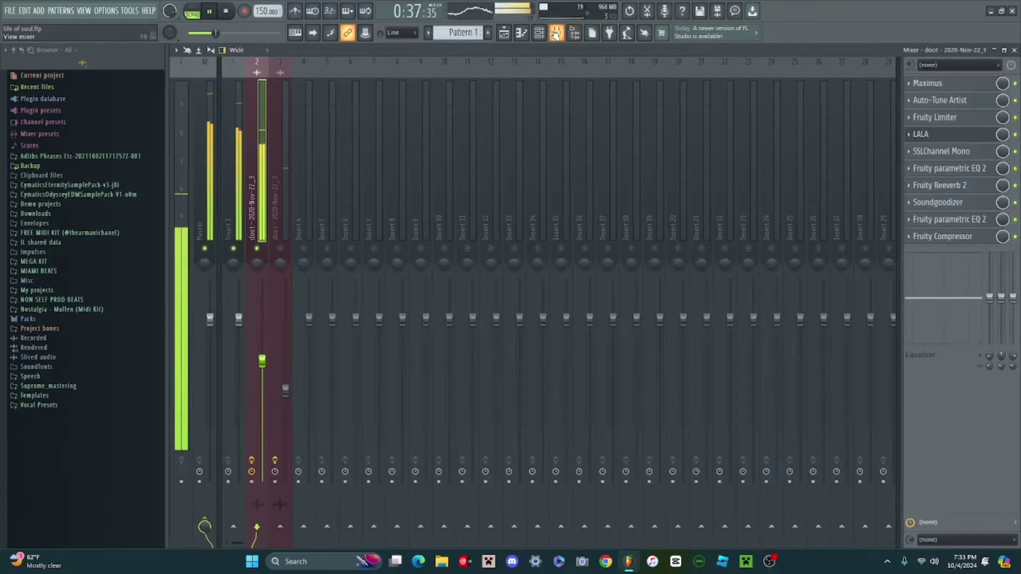
{"action": "key", "text": "space"}
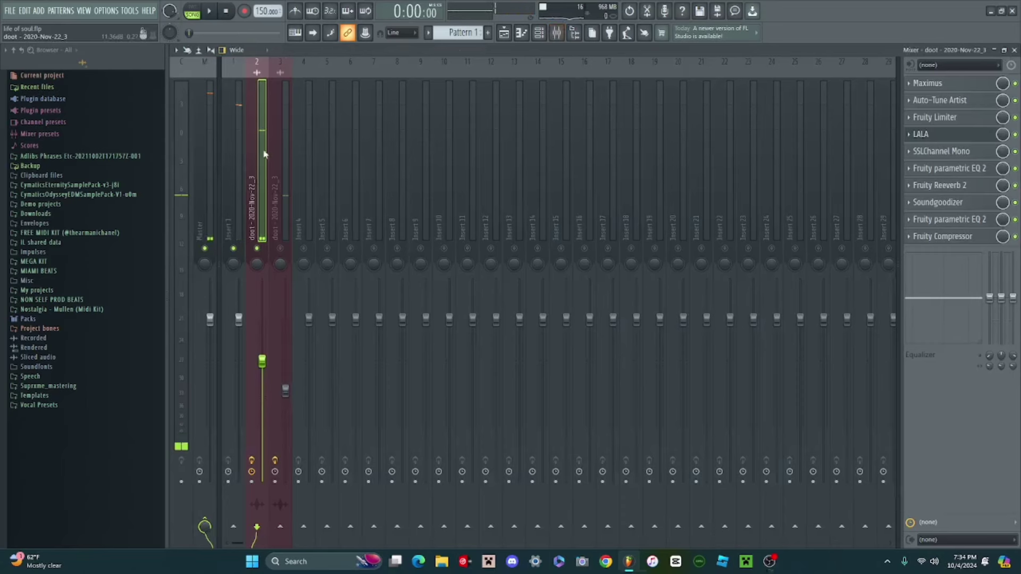
Step: Solo mixer insert 3 and compare the first and last slots of its effect chain with those on insert 2
{"action": "right_click", "coordinate": [286, 252]}
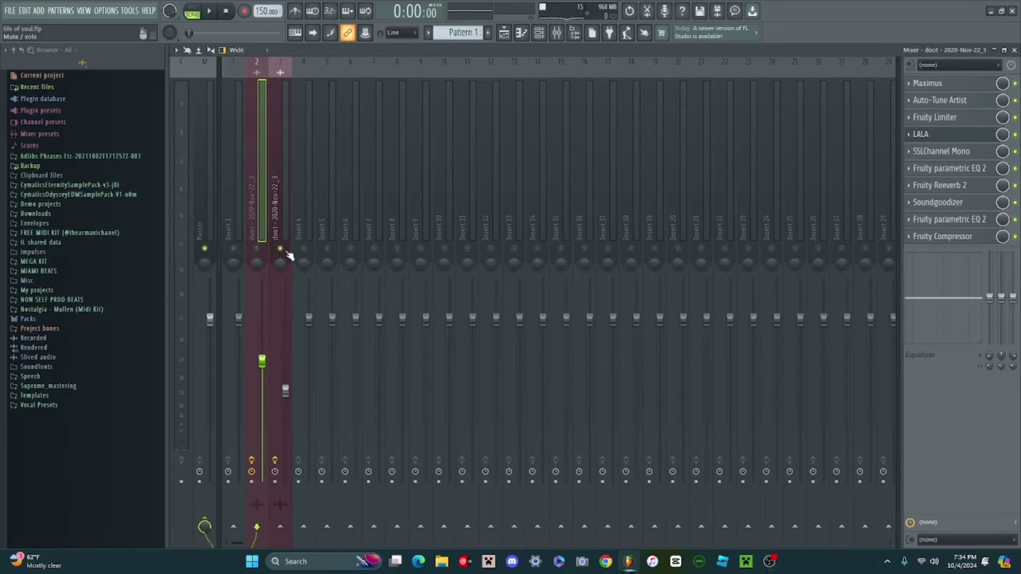
{"action": "left_click", "coordinate": [280, 170]}
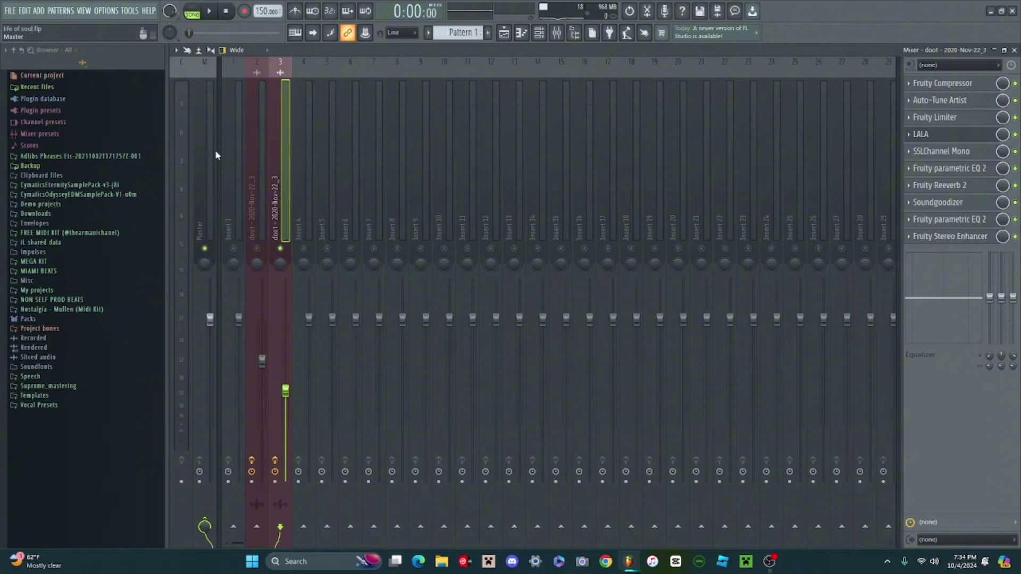
{"action": "left_click", "coordinate": [259, 106]}
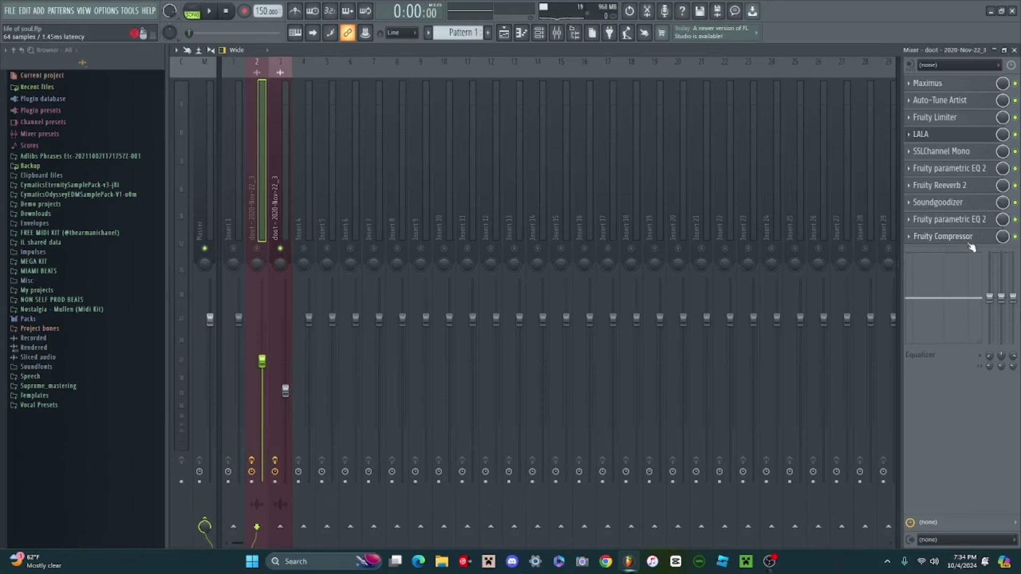
{"action": "left_click_drag", "start_coordinate": [971, 247], "coordinate": [972, 87]}
{"action": "left_click_drag", "start_coordinate": [939, 85], "coordinate": [936, 240]}
{"action": "left_click", "coordinate": [285, 93]}
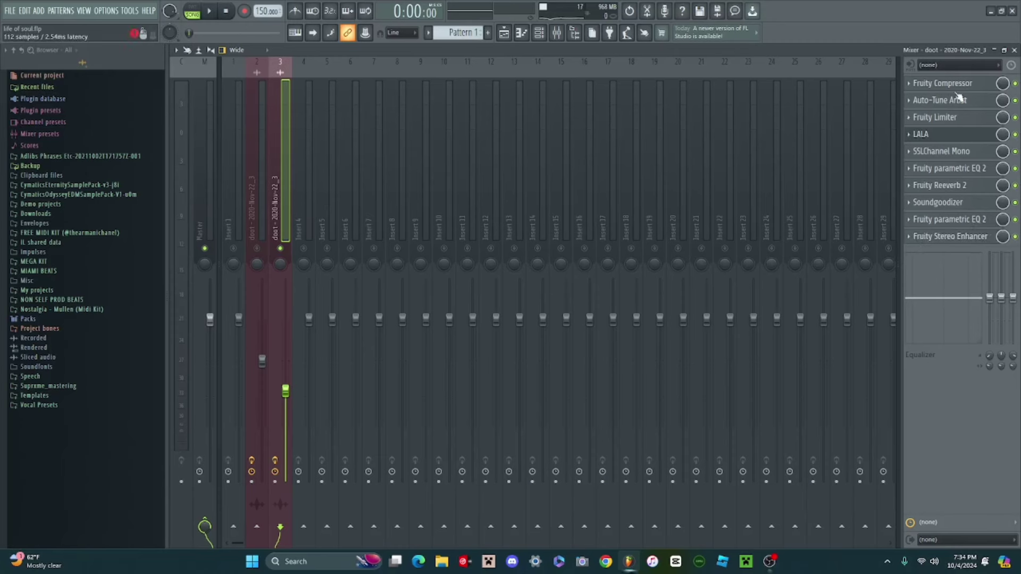
Step: Load the For strings preset in Fruity Stereo Enhancer on insert 3 and close the plugin
{"action": "left_click", "coordinate": [925, 244]}
{"action": "left_click", "coordinate": [262, 183]}
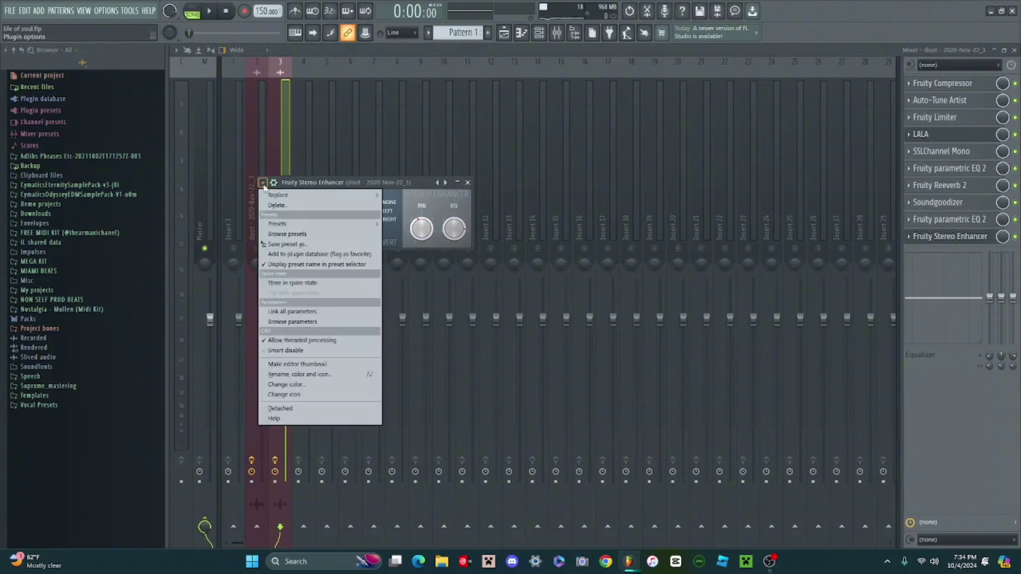
{"action": "mouse_move", "coordinate": [307, 224]}
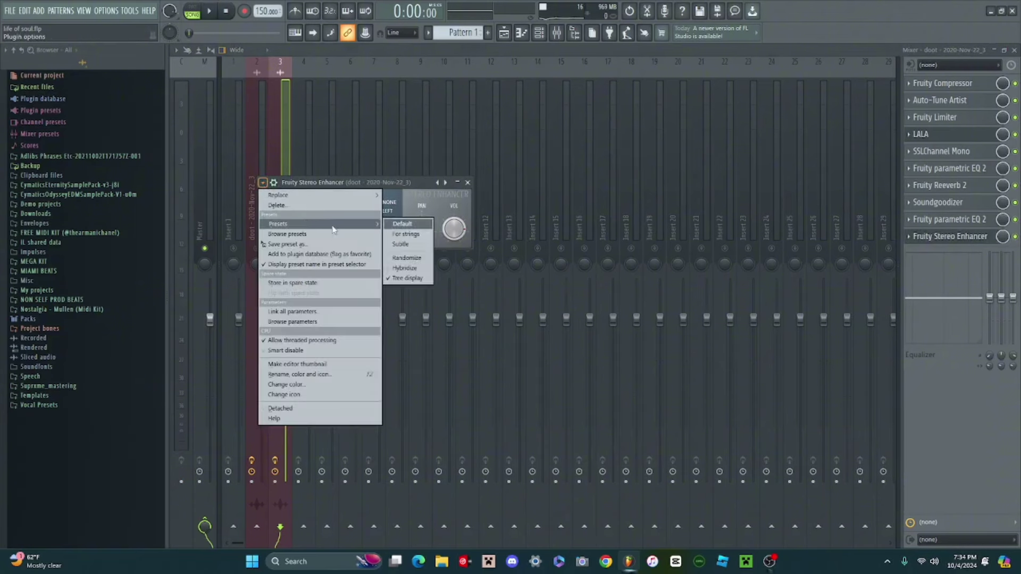
{"action": "left_click", "coordinate": [418, 236]}
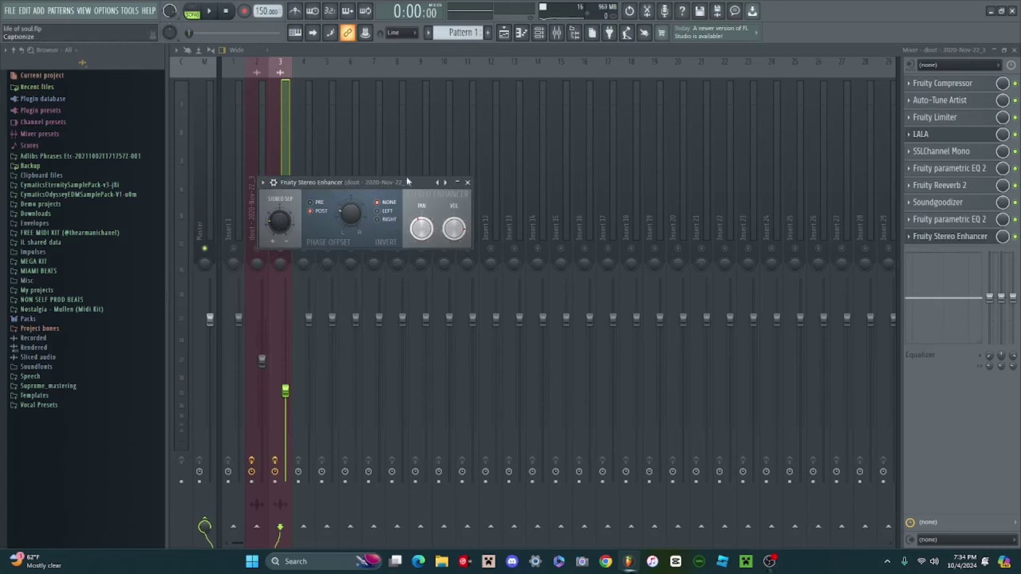
{"action": "left_click", "coordinate": [301, 214]}
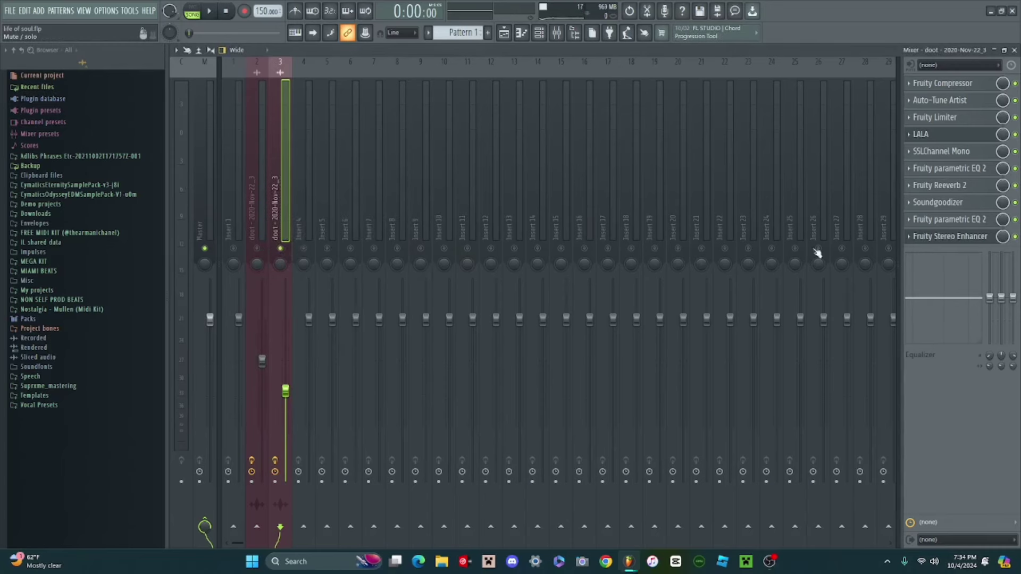
Step: Play the arrangement from around bar 6 to hear the soloed insert 3 vocal, and stop the playback
{"action": "key", "text": "space"}
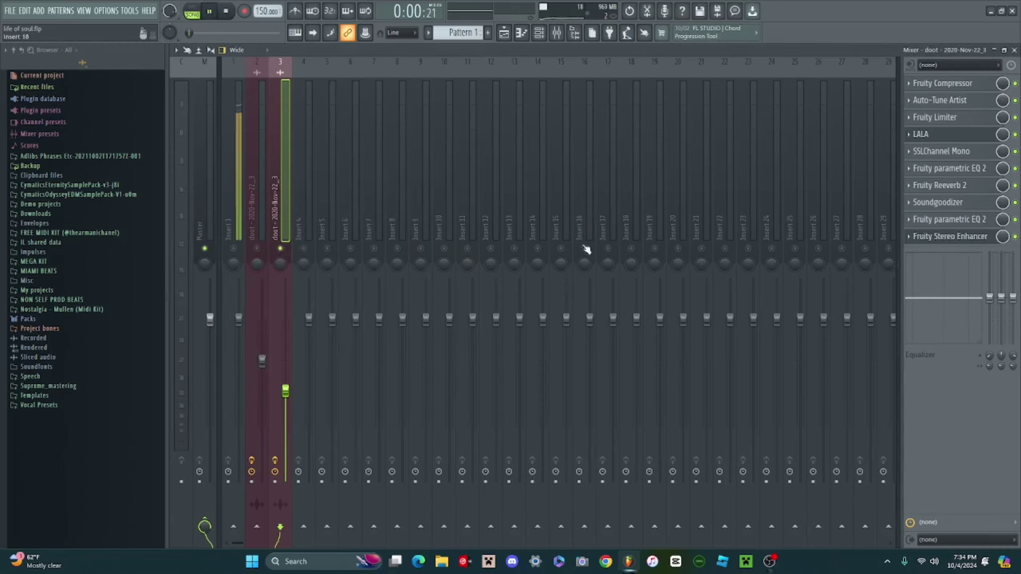
{"action": "left_click", "coordinate": [504, 32]}
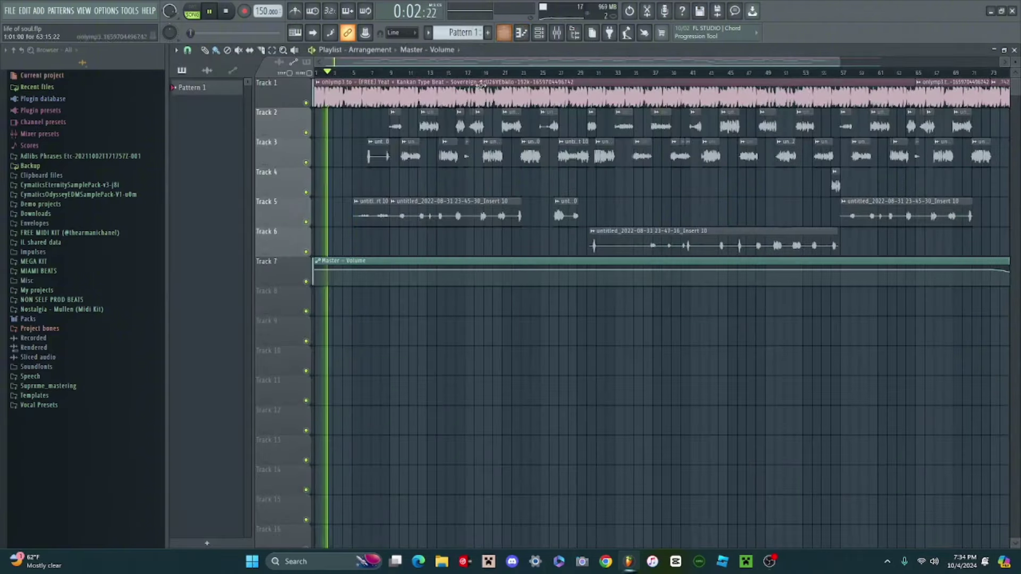
{"action": "left_click", "coordinate": [368, 73]}
{"action": "left_click", "coordinate": [557, 32]}
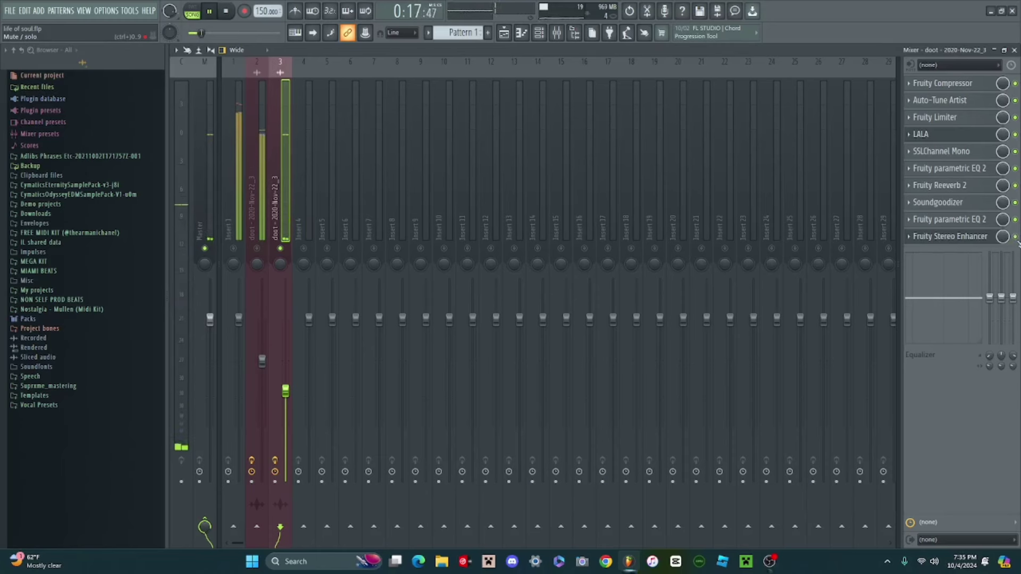
{"action": "key", "text": "space"}
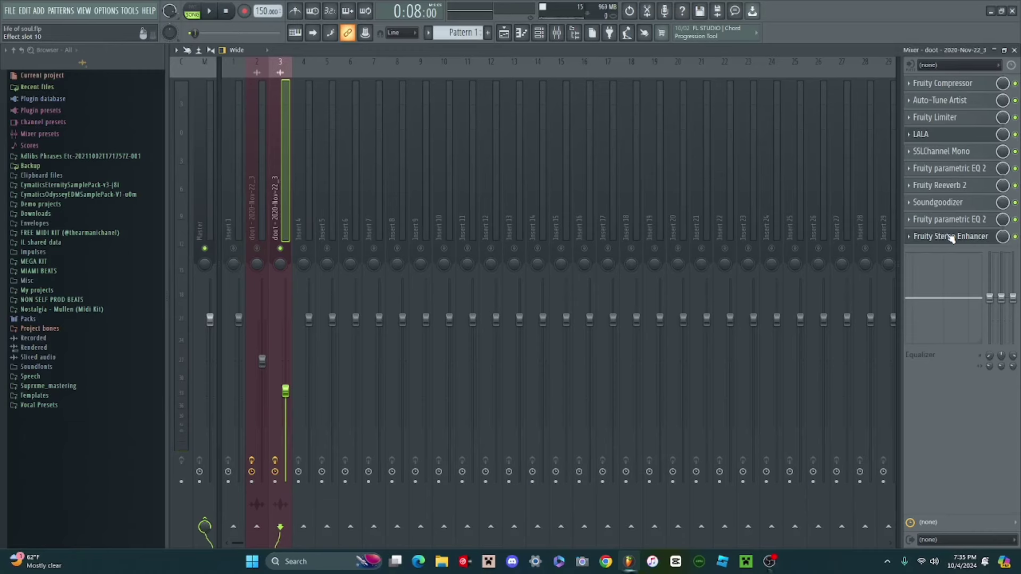
Step: Review the slot 9 Fruity parametric EQ 2 and the Fruity Reeverb 2 settings on insert 3
{"action": "left_click", "coordinate": [964, 219]}
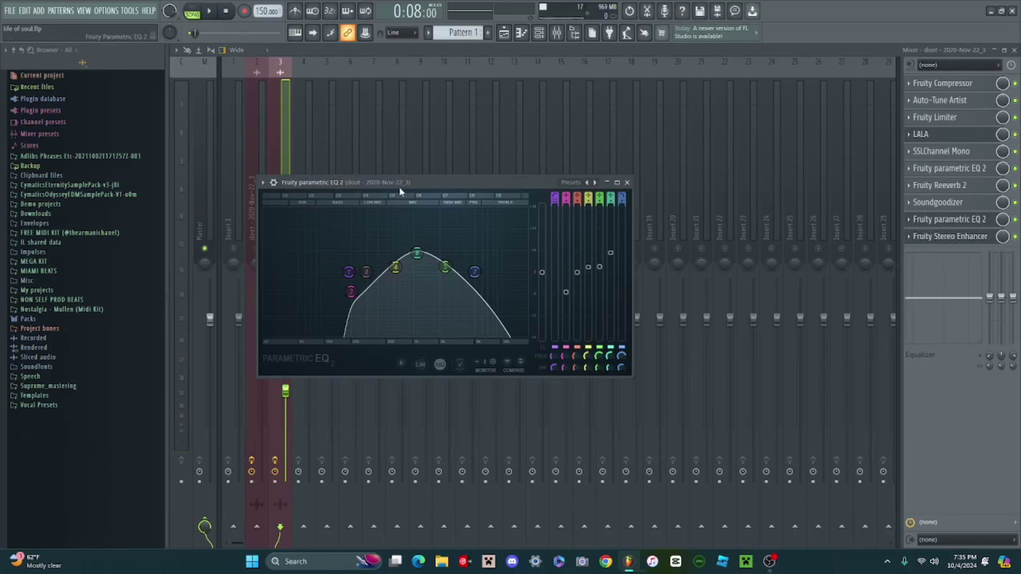
{"action": "left_click", "coordinate": [951, 185]}
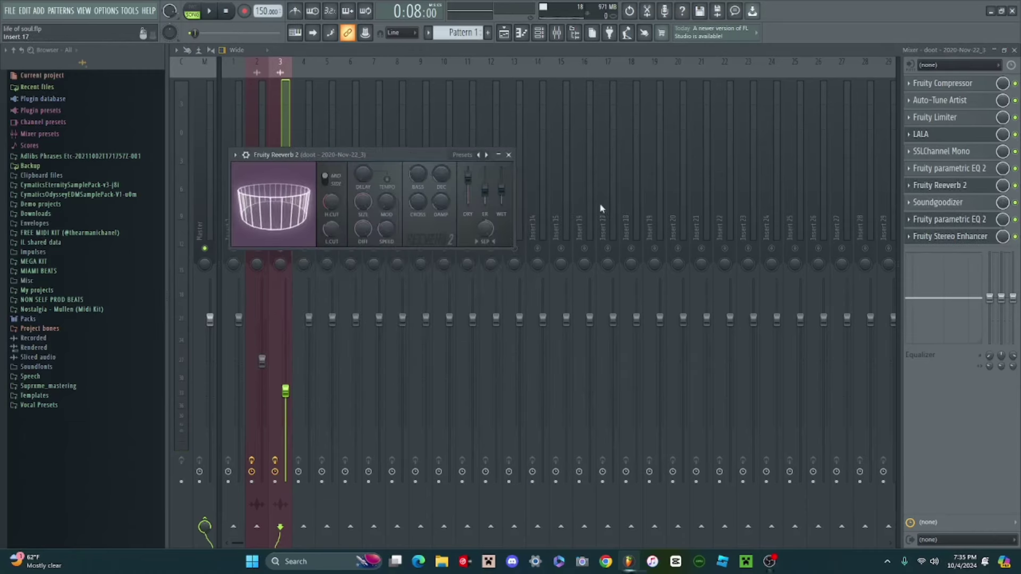
{"action": "left_click", "coordinate": [508, 154]}
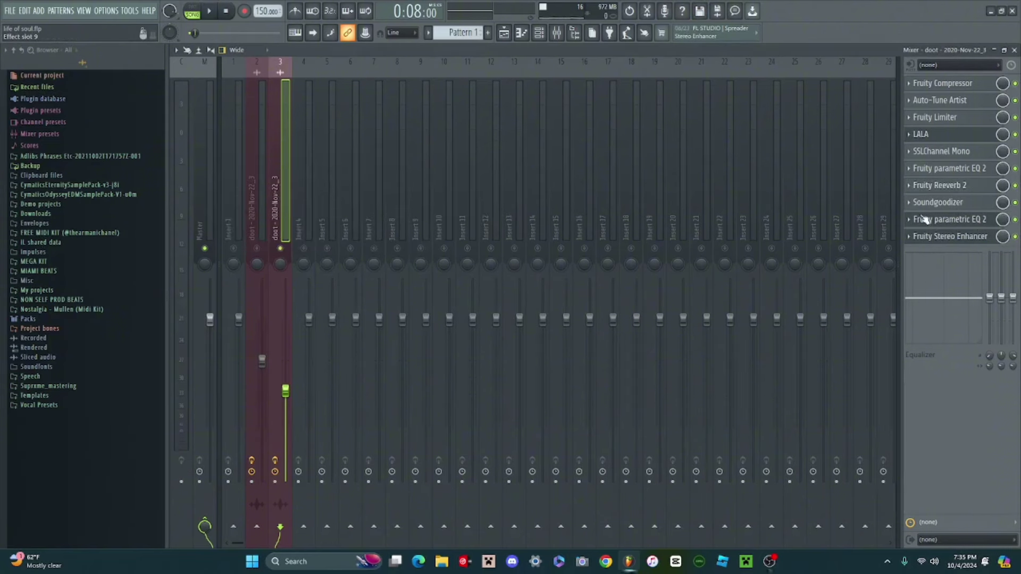
Step: Compare the EQ curves of the two Fruity parametric EQ 2 instances in slots 9 and 6 of insert 3
{"action": "left_click", "coordinate": [977, 222]}
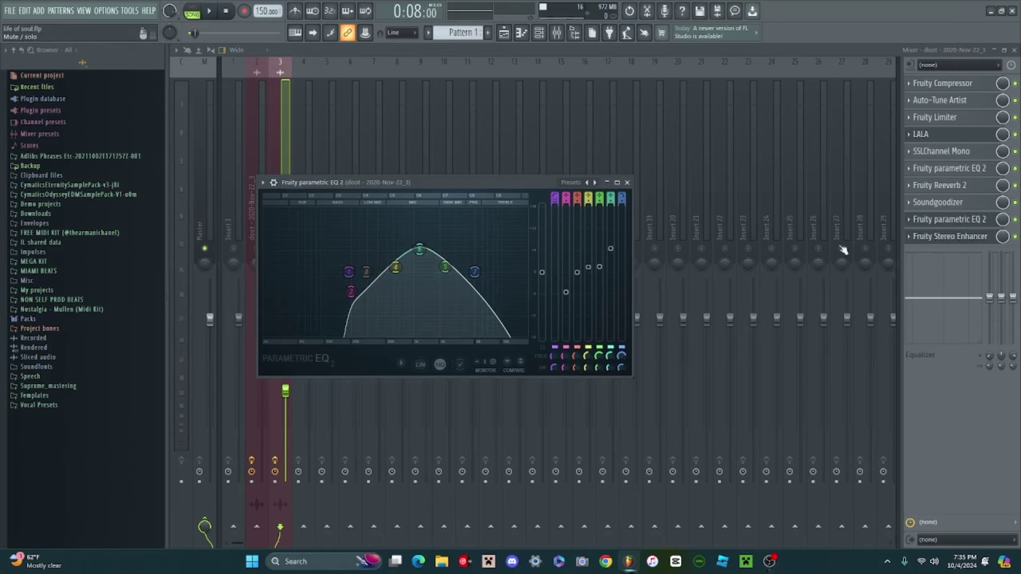
{"action": "left_click", "coordinate": [964, 171]}
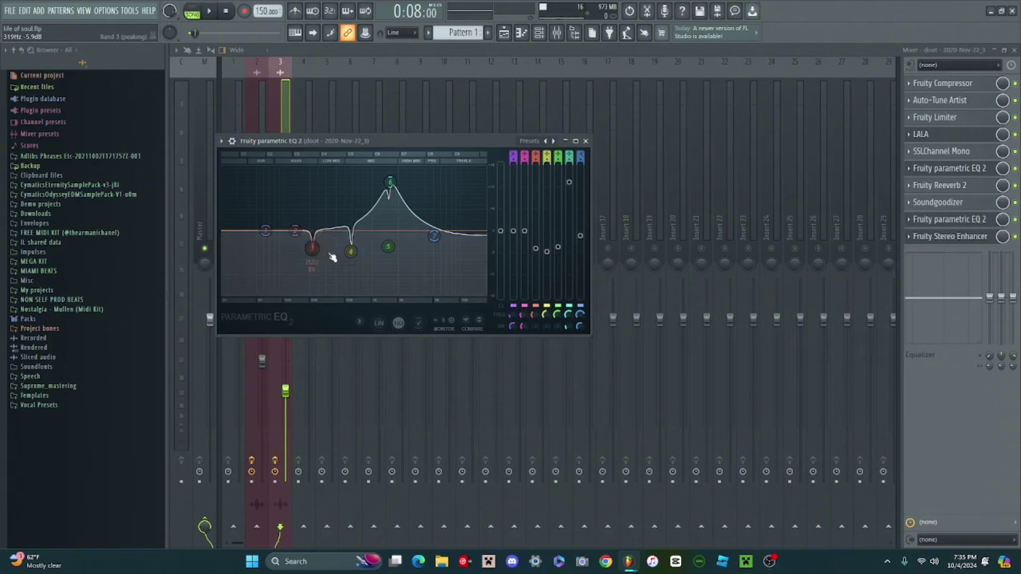
{"action": "left_click", "coordinate": [976, 218]}
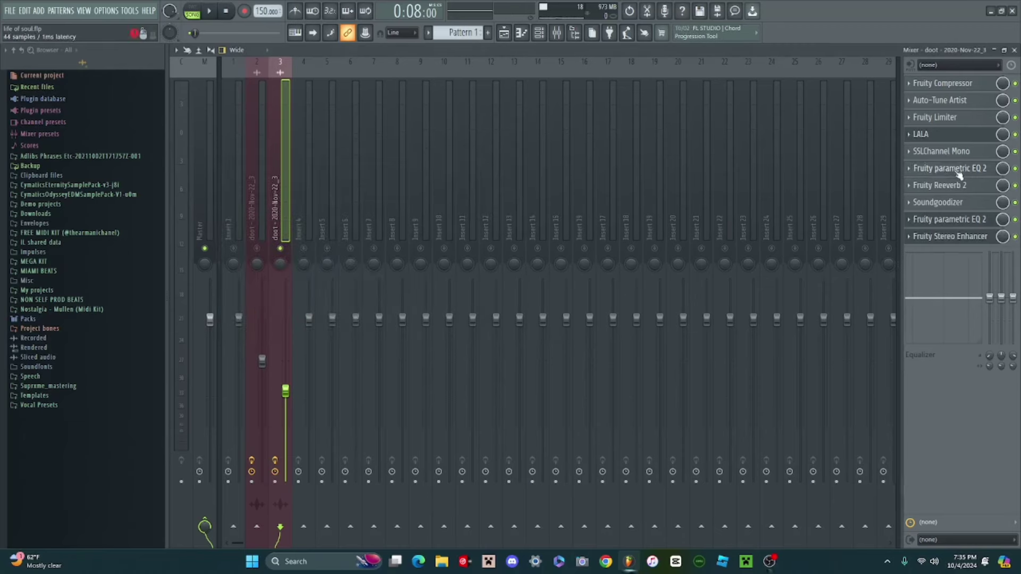
Step: Compare the slot 9 Fruity parametric EQ 2 curve on insert 3 with the same slot's curve on insert 2
{"action": "left_click", "coordinate": [949, 219]}
{"action": "left_click", "coordinate": [950, 219]}
{"action": "left_click", "coordinate": [949, 219]}
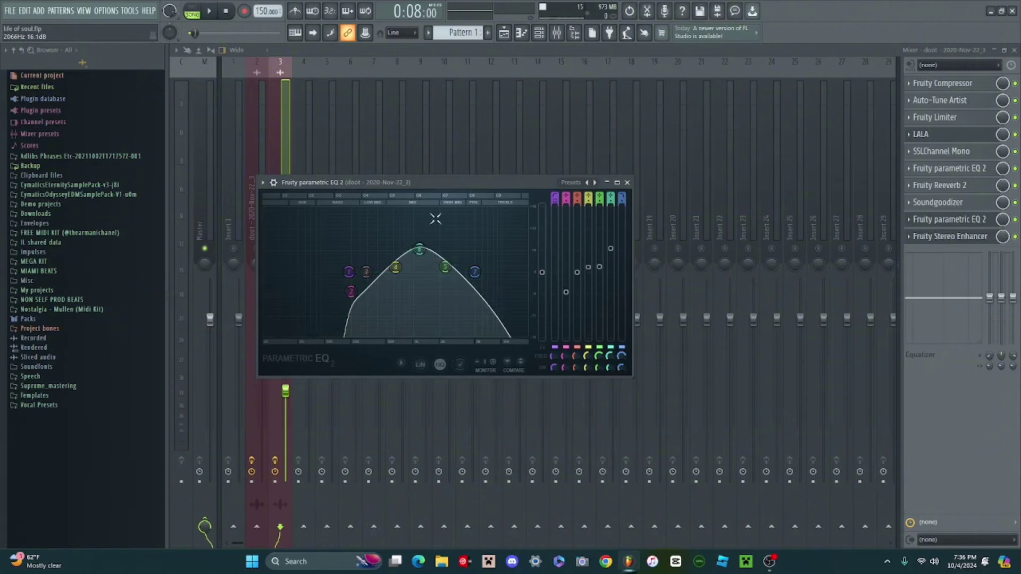
{"action": "left_click", "coordinate": [261, 112]}
{"action": "left_click", "coordinate": [917, 219]}
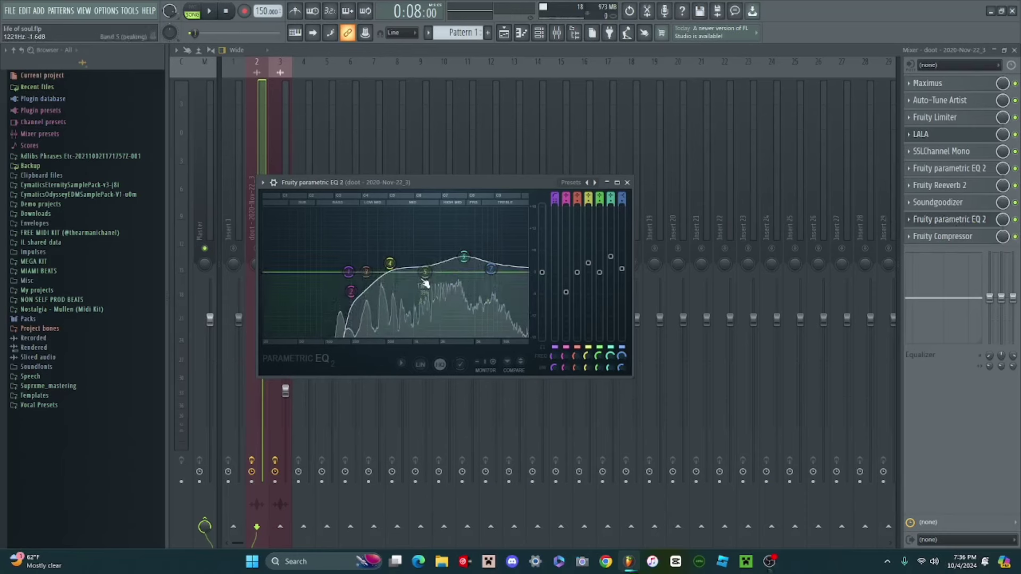
Step: Play the arrangement again, select insert 3, check the playlist and return to the mixer to listen to the vocal
{"action": "key", "text": "space"}
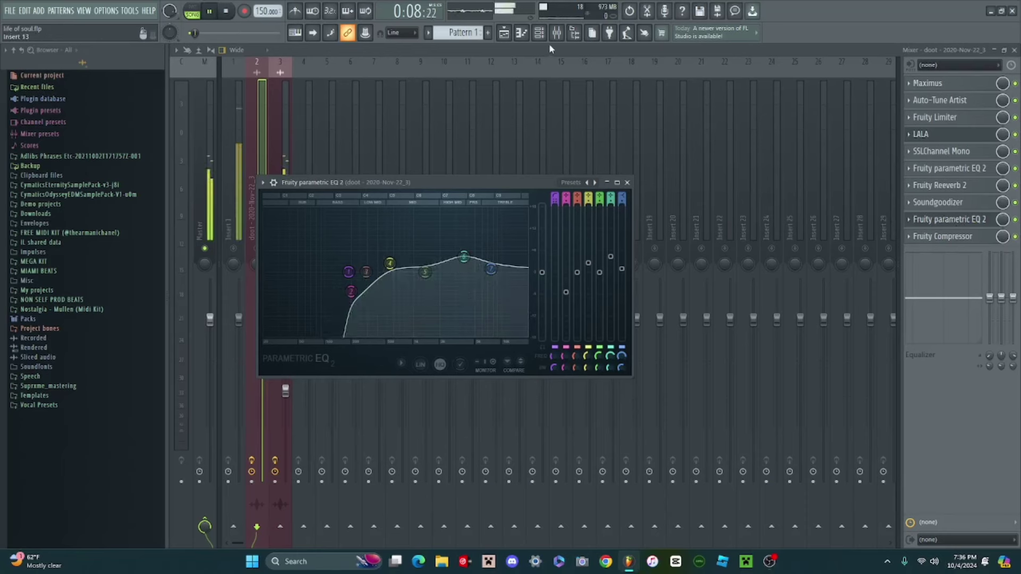
{"action": "left_click", "coordinate": [285, 110]}
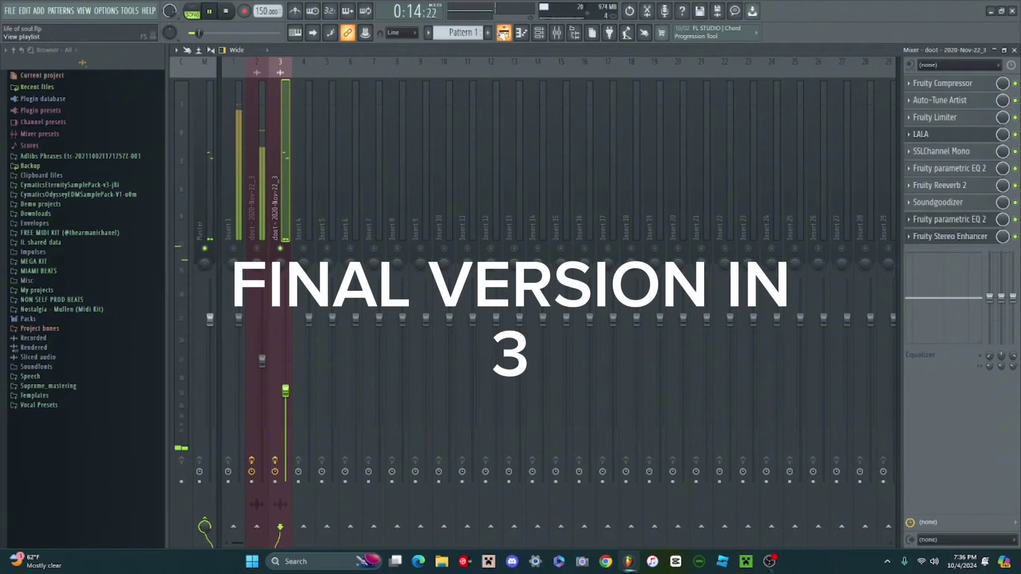
{"action": "left_click", "coordinate": [504, 33]}
{"action": "left_click", "coordinate": [562, 34]}
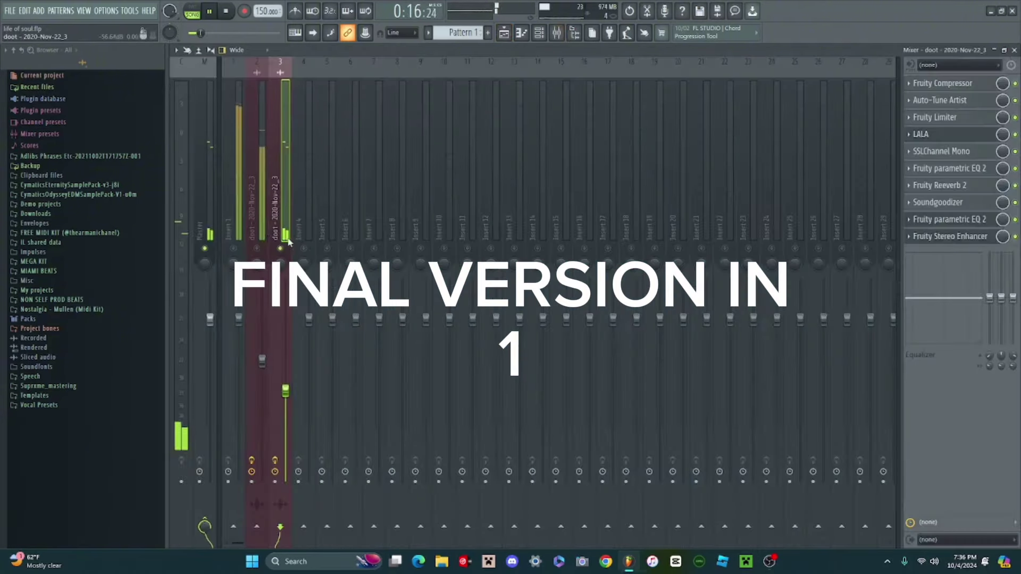